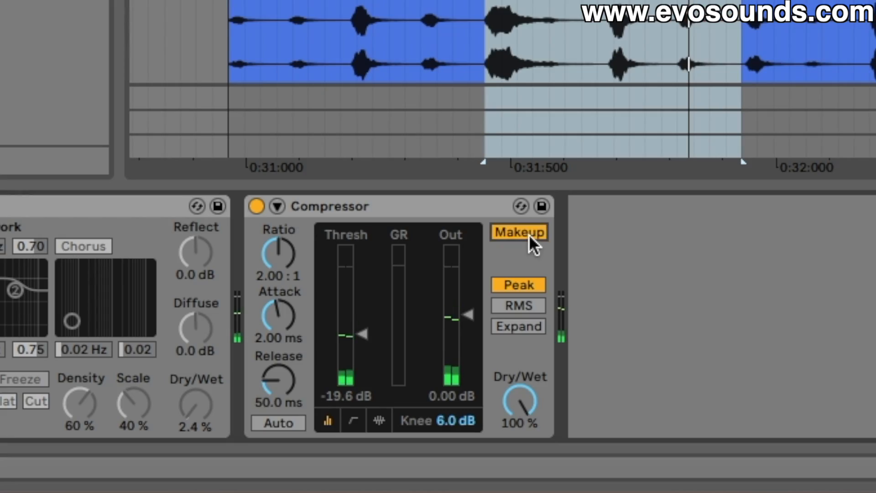
- Turn off the Clap Compressor's Makeup and raise its threshold to about 0 dB
left_click(529, 234)
left_click_drag(368, 330, 366, 267)
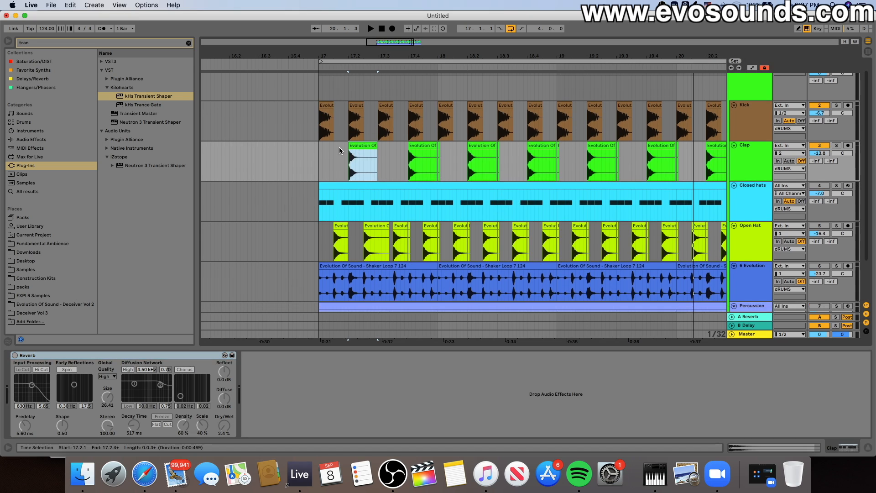
- Add the kHs Transient Shaper plug-in to the Clap track and select the first clap clip
left_click_drag(345, 146, 375, 137)
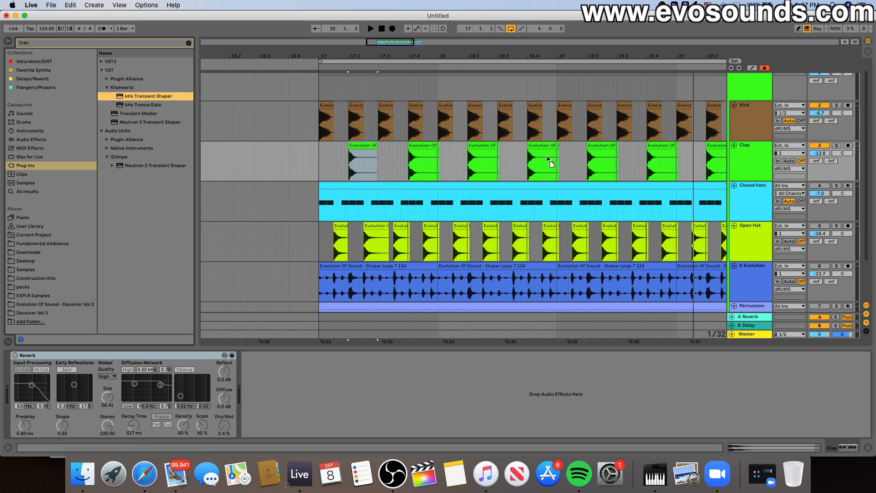
left_click_drag(775, 170, 775, 170)
left_click(356, 164)
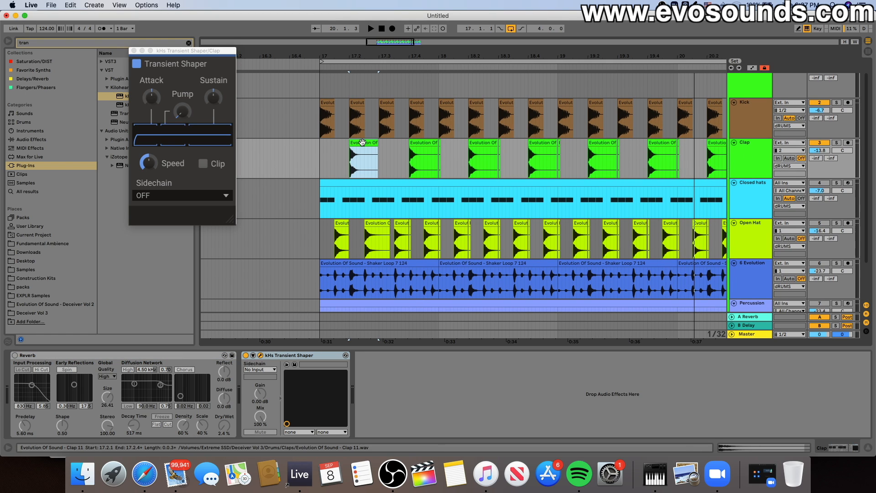
- Raise the Transient Shaper's attack and sustain while auditioning the clap in the drum loop
left_click_drag(152, 96, 151, 104)
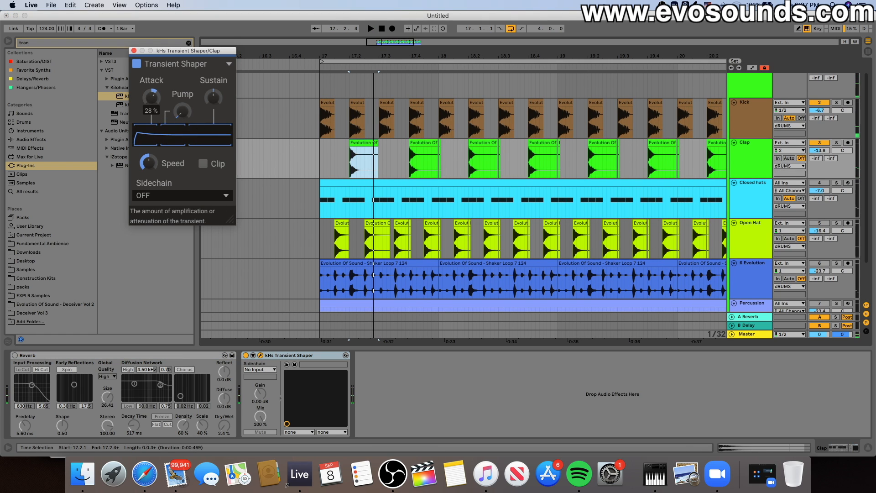
left_click_drag(214, 103, 216, 99)
key("space")
key("space")
key("space")
key("space")
key("space")
left_click_drag(153, 98, 152, 94)
key("space")
key("space")
key("space")
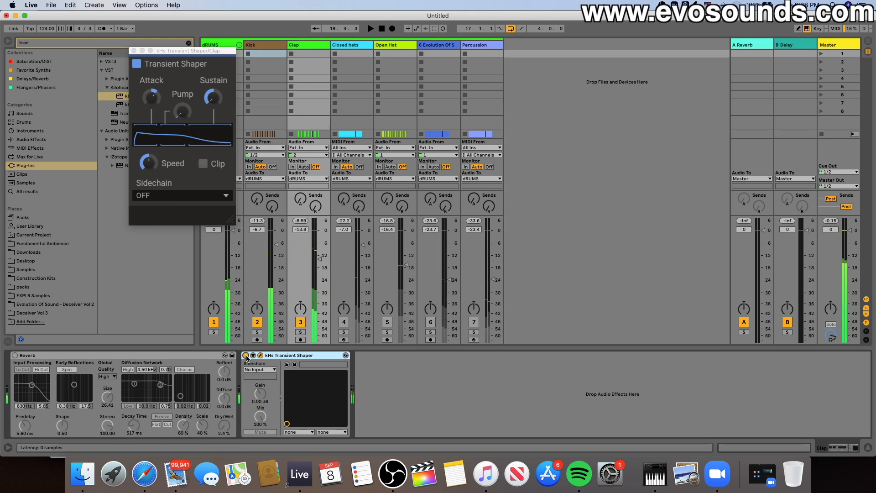
- Stop playback, delete the Transient Shaper from the Clap track and return to the Arrangement view
key("space")
key("0")
key("Delete")
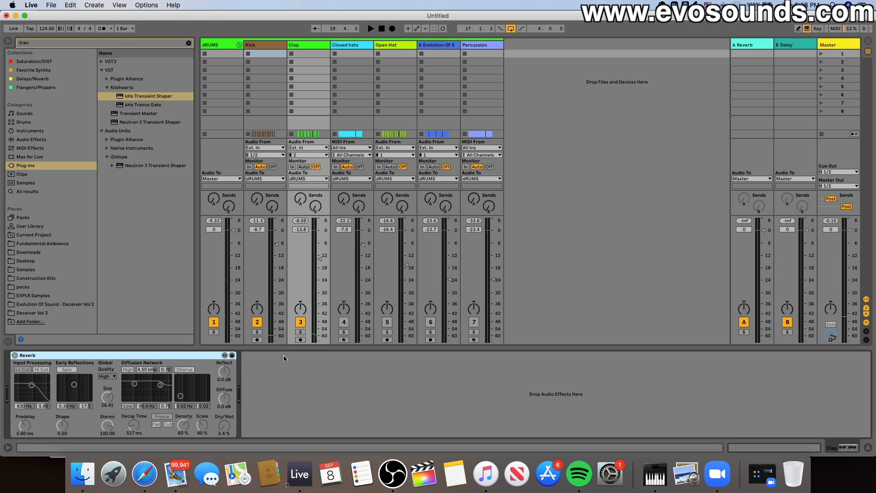
key("Tab")
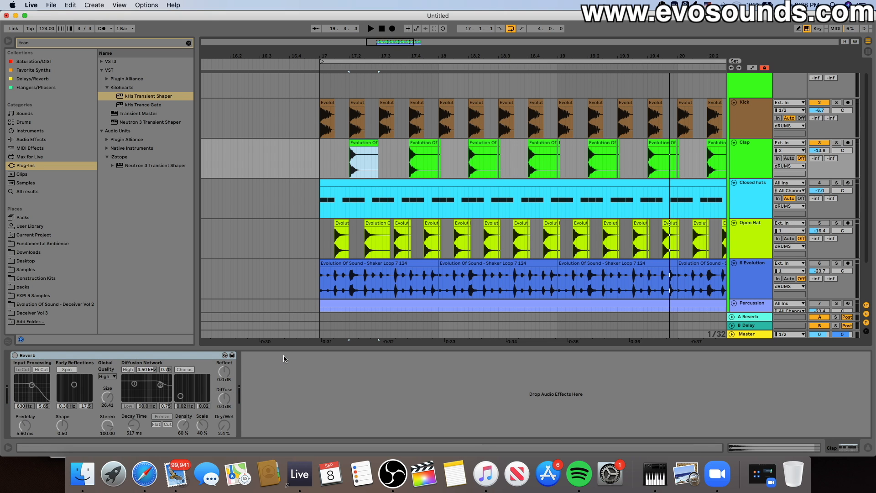
- Shorten the first Clap 11 clip at 17.2 to about a third of its length and give it a long fade-out
left_click_drag(377, 43, 377, 73)
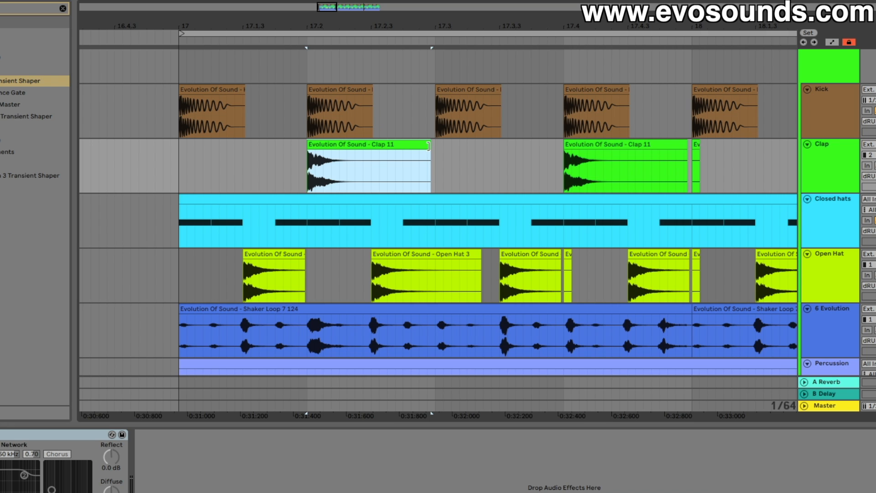
scroll(859, 169, "up", 1)
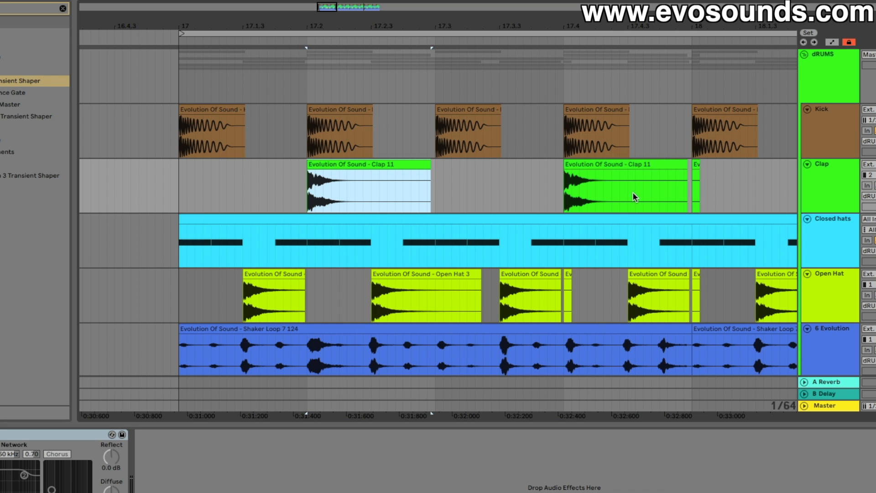
left_click(830, 92)
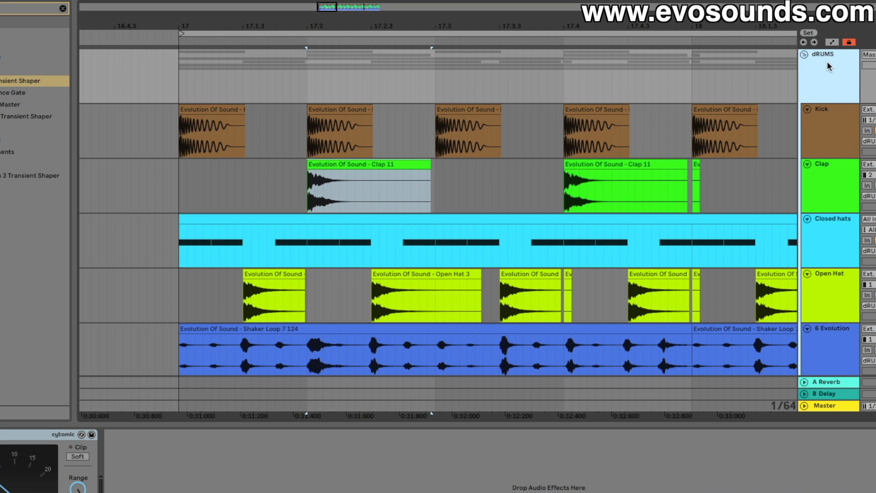
left_click(832, 42)
left_click(831, 43)
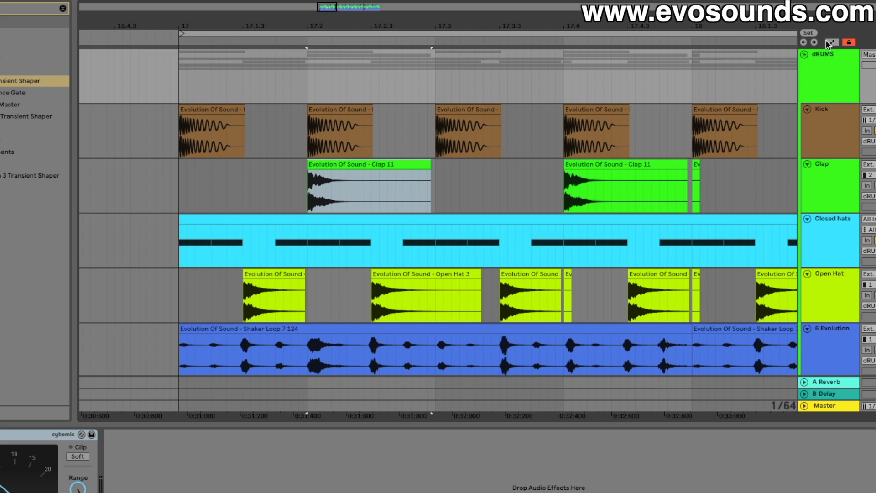
left_click(419, 165)
left_click_drag(427, 165, 308, 174)
left_click(324, 165)
key("space")
key("space")
key("space")
key("space")
mouse_move(312, 172)
left_mouse_down()
mouse_move(353, 177)
mouse_move(308, 173)
left_mouse_up()
left_click(324, 166)
- Audition the shortened and faded clap at 17.2 together with the rest of the drums
key("space")
key("space")
key("space")
key("space")
key("space")
key("space")
key("space")
key("space")
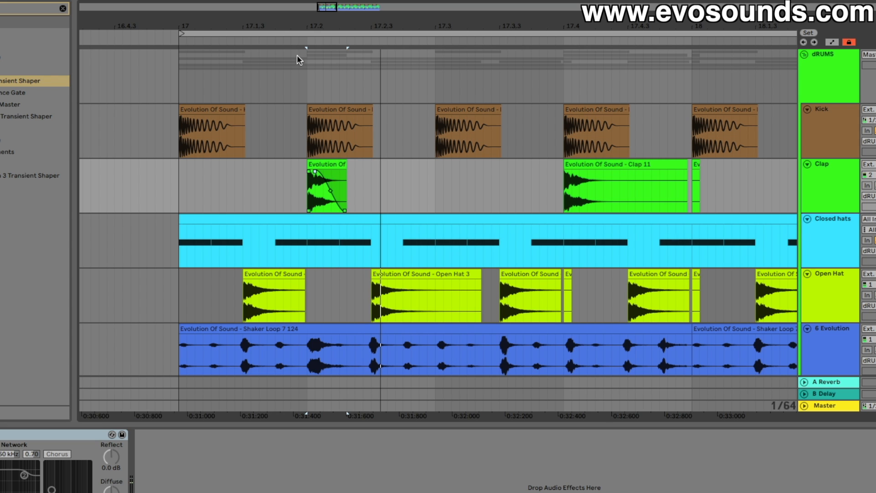
- Bend the fade-out curve of the shortened Clap 11 clip, then remove its fade-out
left_click_drag(323, 7, 264, 180)
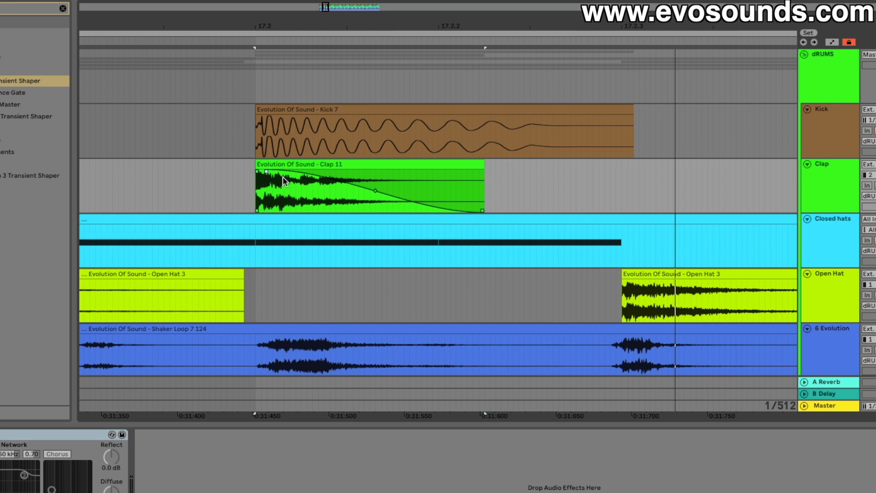
mouse_move(373, 190)
left_mouse_down()
mouse_move(363, 204)
mouse_move(327, 215)
mouse_move(319, 208)
mouse_move(346, 199)
mouse_move(356, 175)
mouse_move(409, 182)
mouse_move(366, 194)
left_mouse_up()
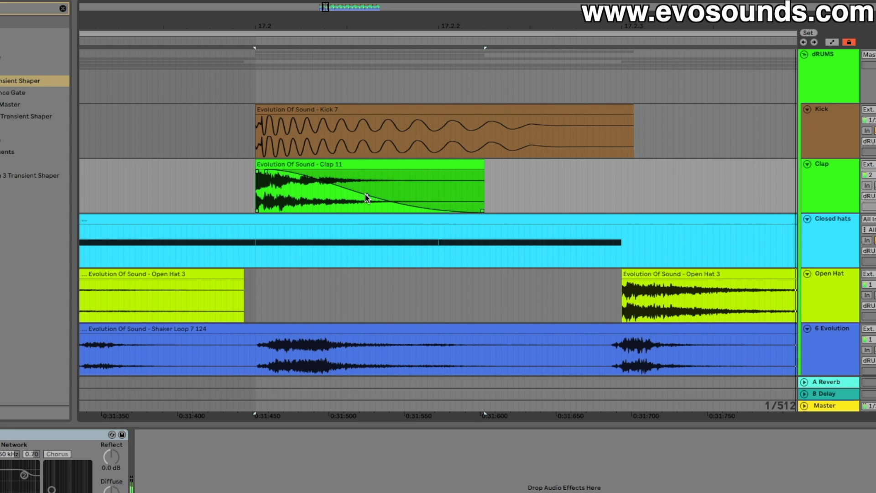
left_click_drag(267, 171, 488, 193)
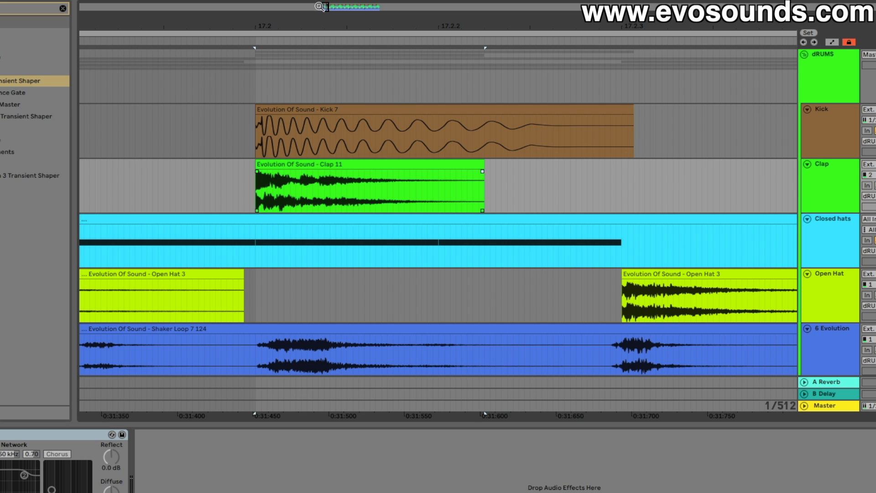
left_click_drag(325, 9, 331, 2)
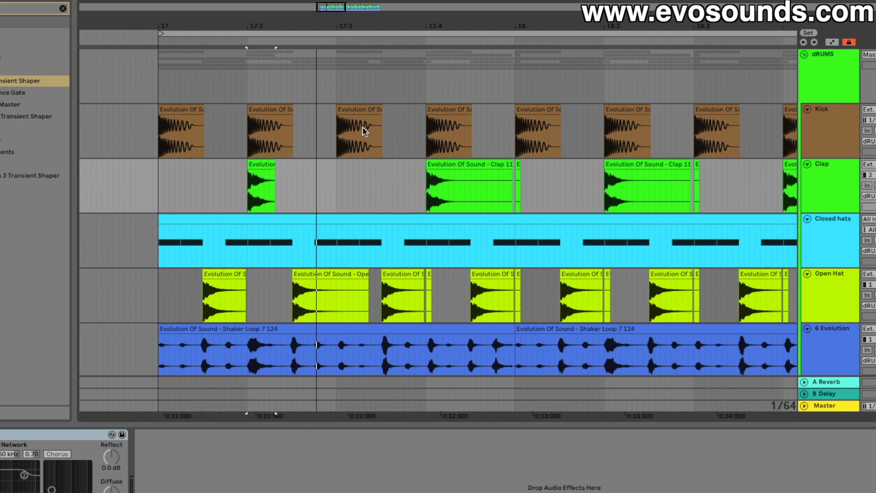
- Delete the Compressor from the Open Hat track
scroll(359, 205, "down", 2)
left_click(237, 215)
scroll(234, 213, "up", 2)
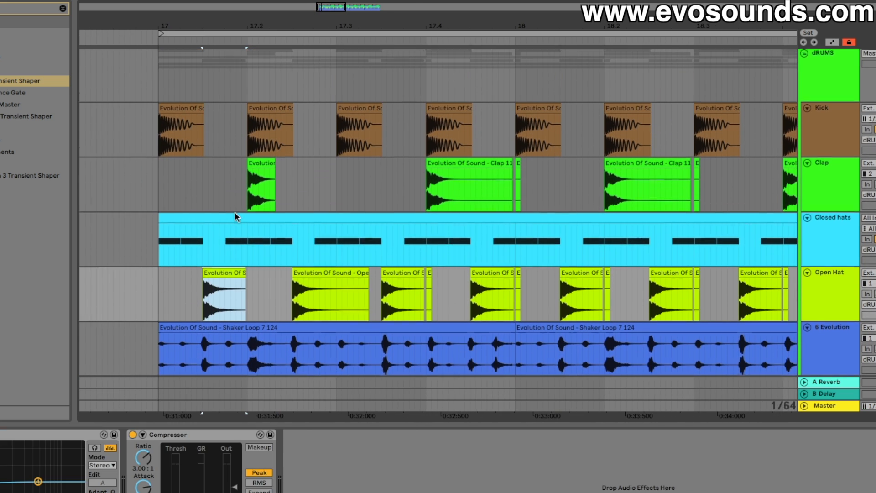
left_click(152, 436)
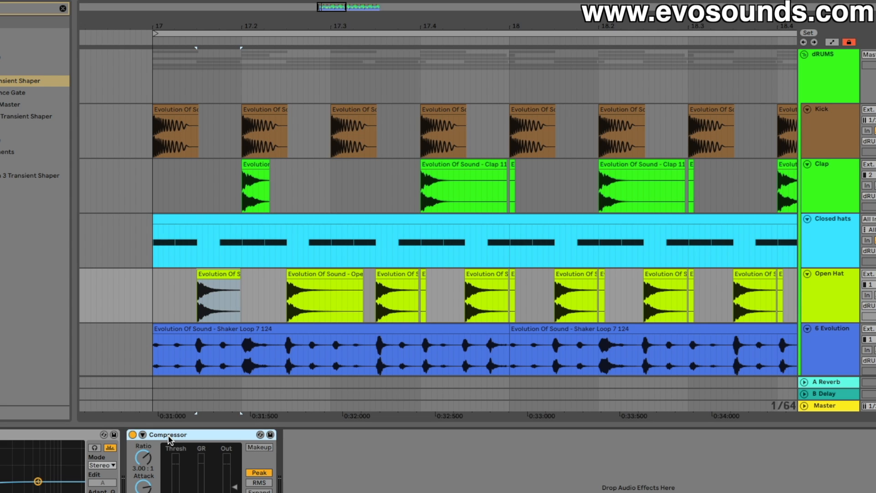
key("Delete")
- Play the drum loop from bar 17 and extend the first Clap 11 clip to end at 17.3
left_click(825, 193)
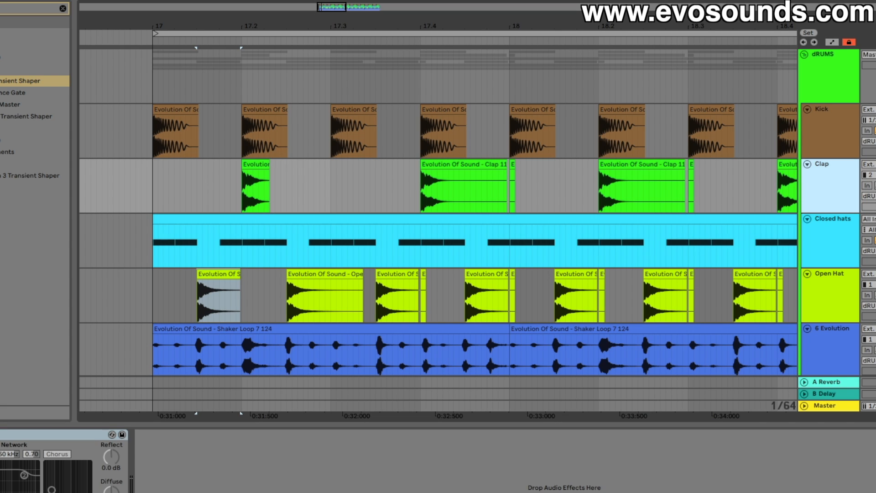
left_click(837, 180)
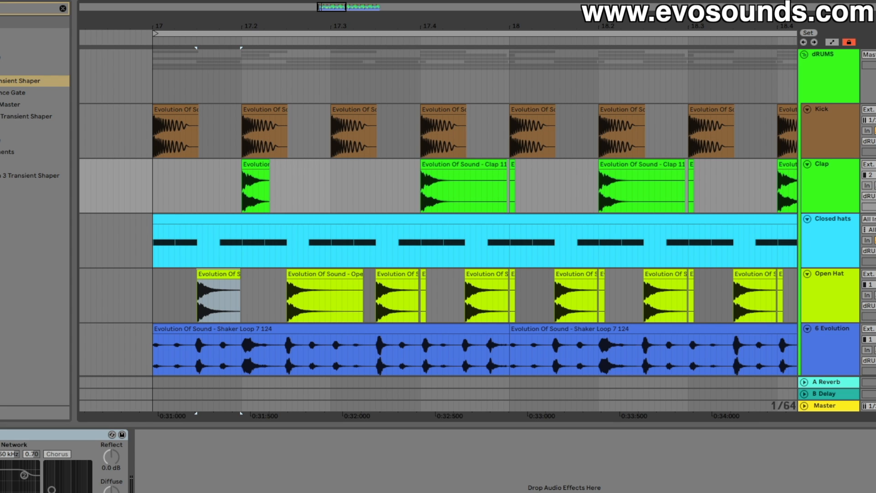
scroll(439, 212, "down", 3)
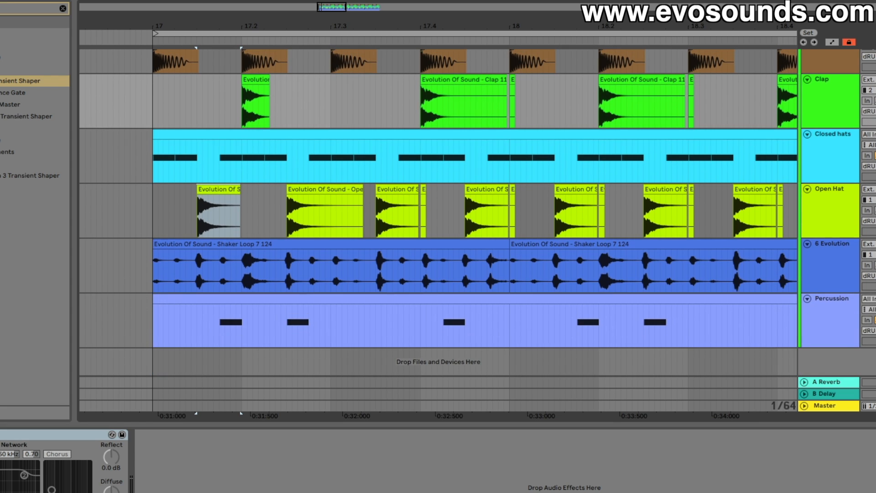
scroll(438, 212, "up", 3)
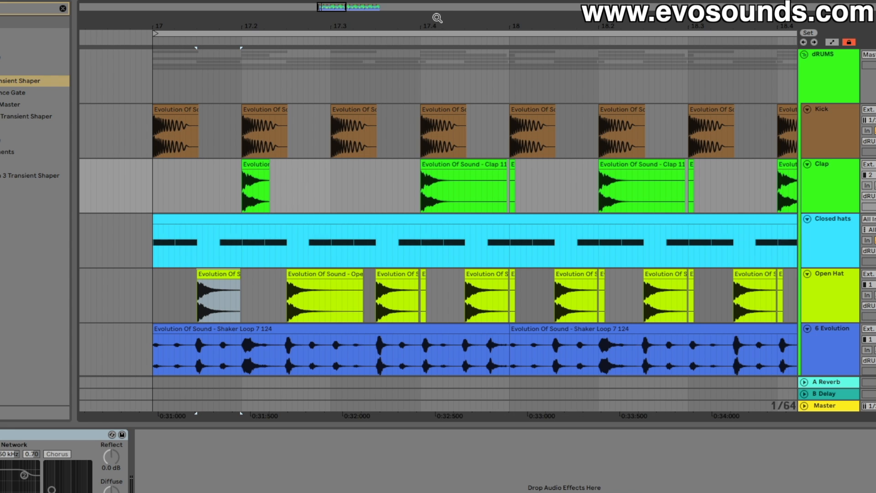
left_click(423, 33)
key("space")
left_click_drag(323, 6, 325, 19)
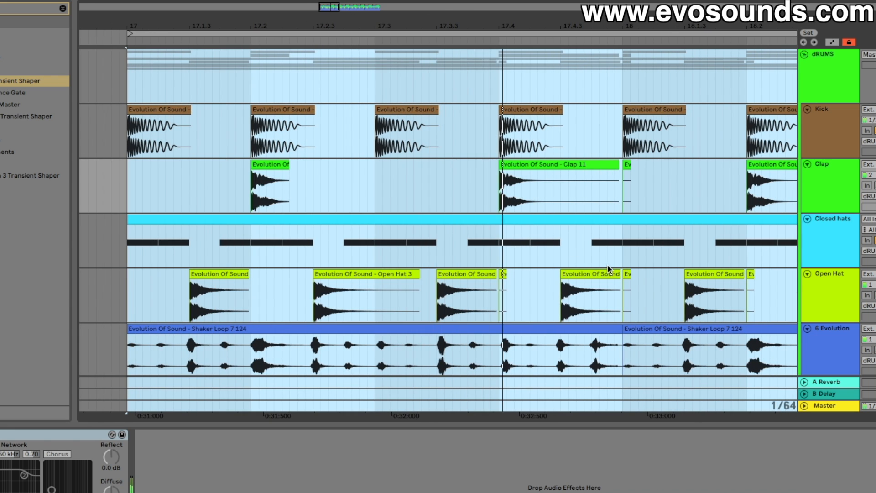
left_click_drag(289, 165, 375, 171)
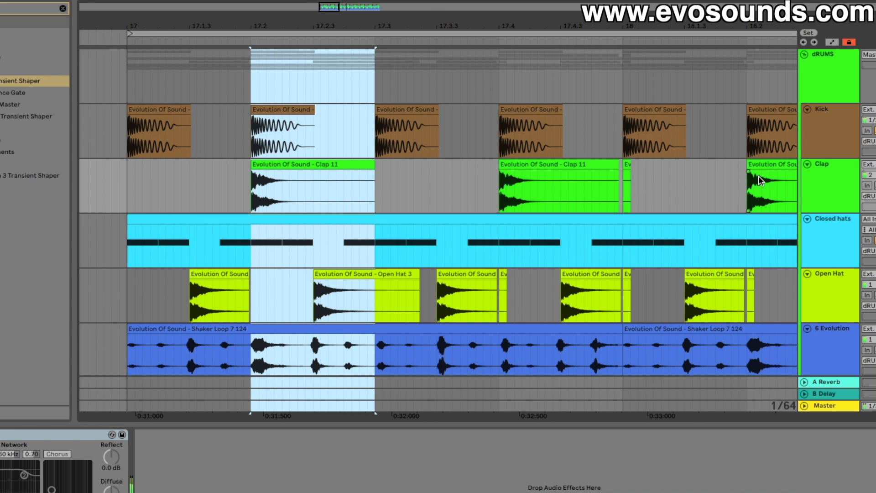
- Search the browser for "comp" and add a Compressor after the Reverb on the Clap track
left_click(830, 179)
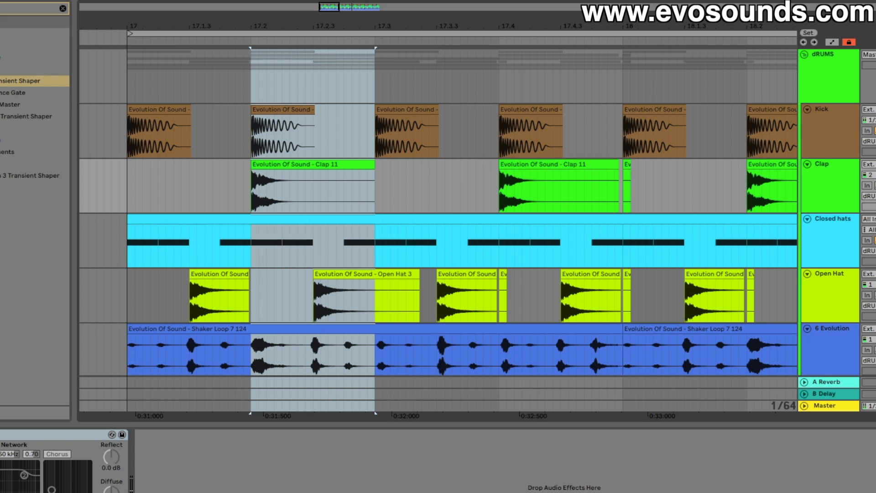
type("comp")
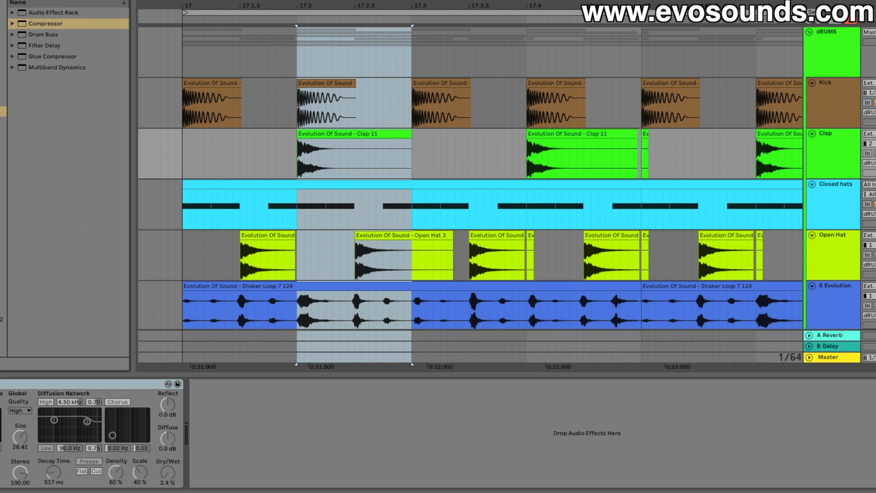
left_click(52, 26)
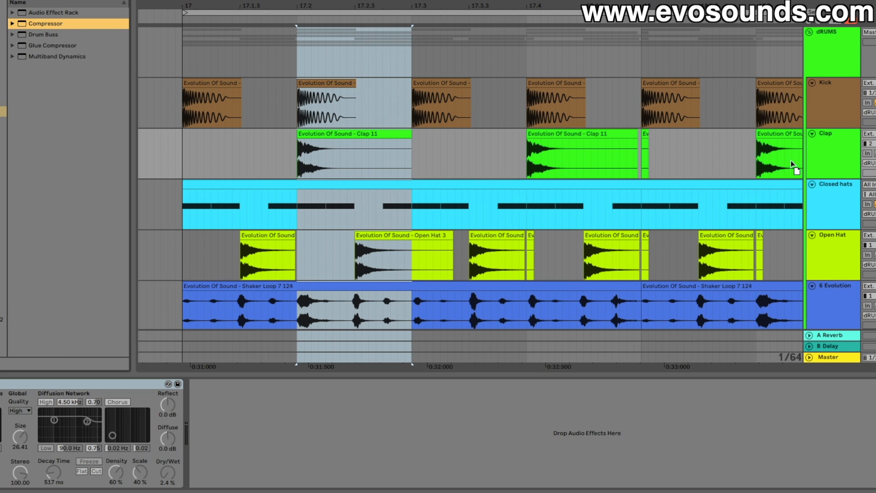
left_click_drag(789, 165, 789, 166)
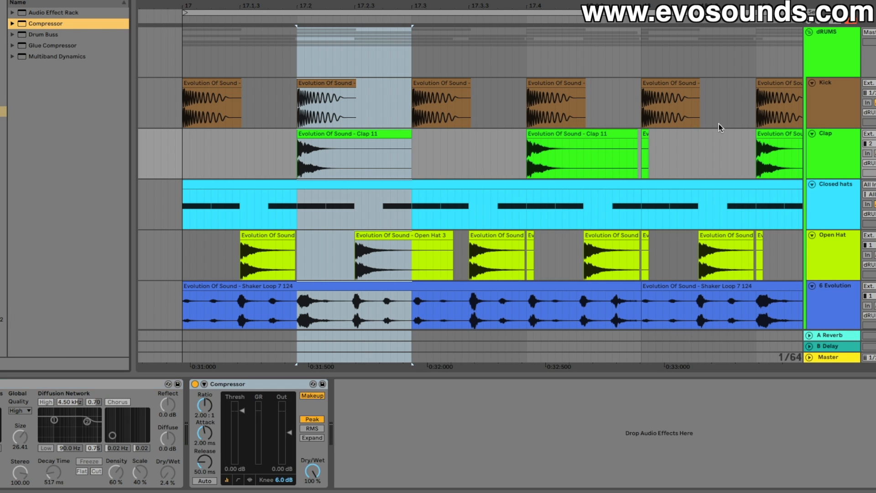
- Toggle the Compressor's Makeup, lower its threshold to -19.6 dB and audition the clap
left_click(319, 396)
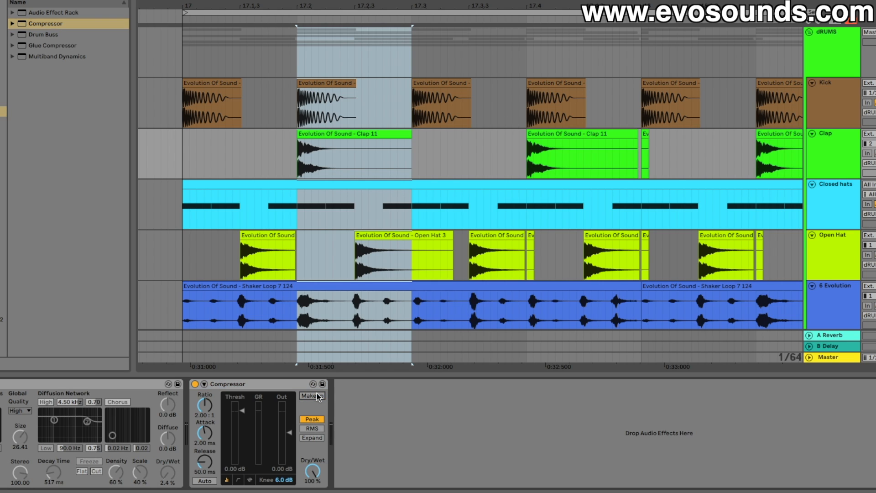
left_click_drag(232, 414, 233, 441)
key("space")
key("space")
key("space")
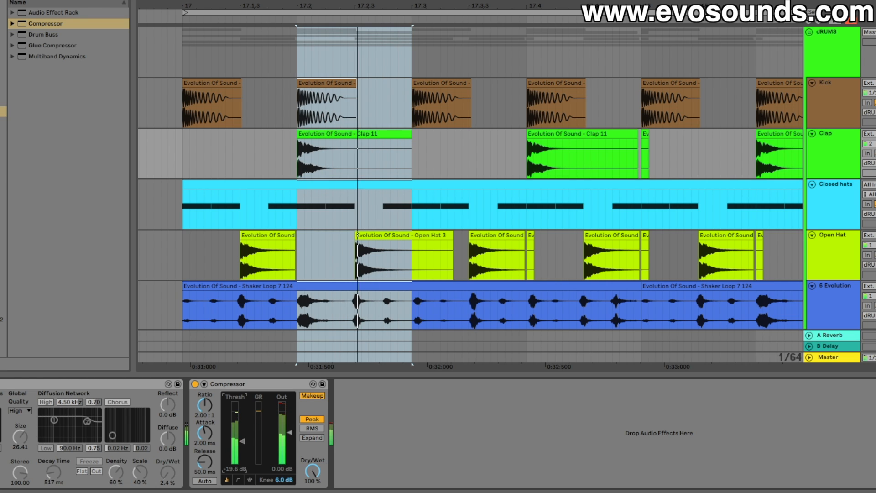
- Turn off the Compressor's Makeup and set its threshold to -13.1 dB and its ratio to inf : 1
left_click(315, 397)
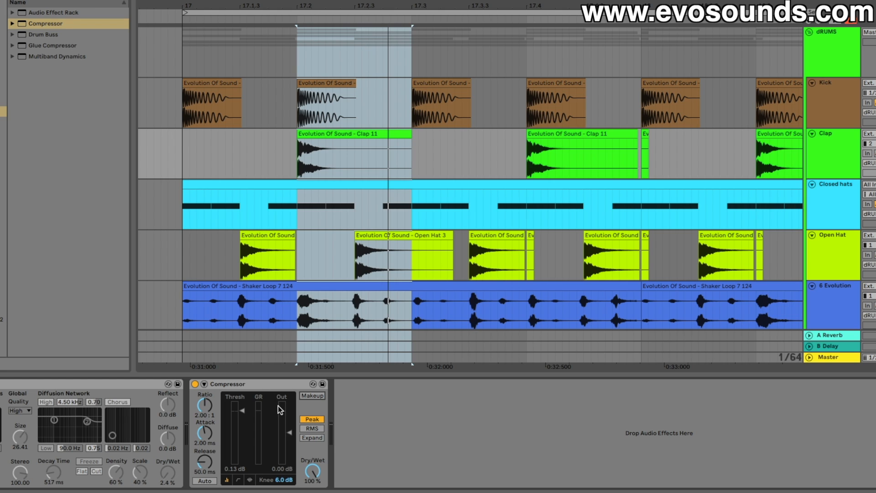
left_click_drag(213, 414, 214, 384)
- Find the Audio Units version of LFOTool and add it after the Compressor on the Clap track
left_click(124, 1)
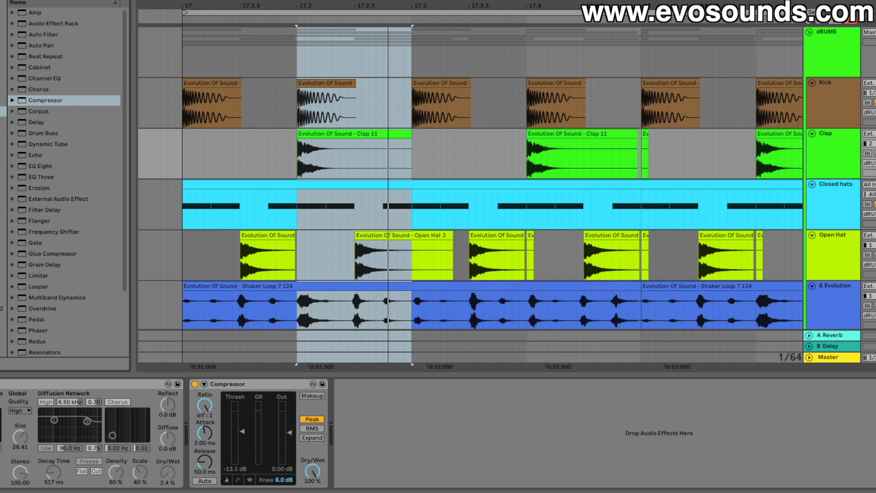
key("super+f")
key("Down")
key("Down")
key("Down")
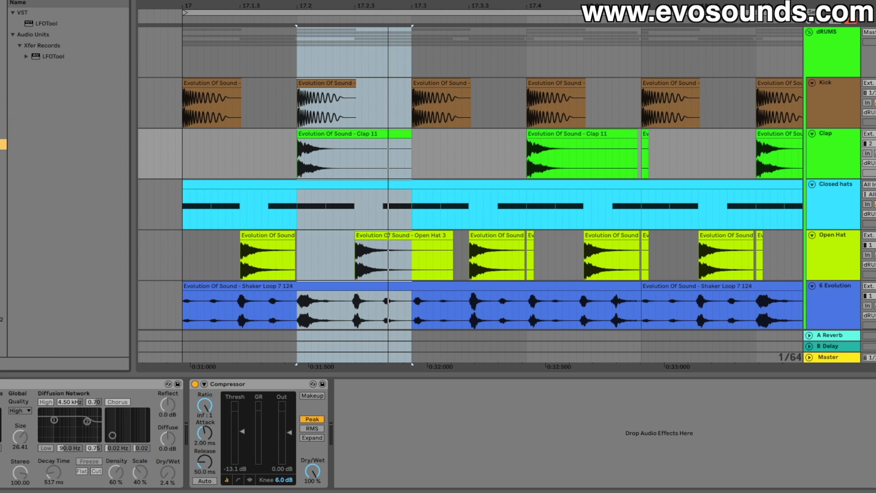
left_click_drag(44, 57, 409, 448)
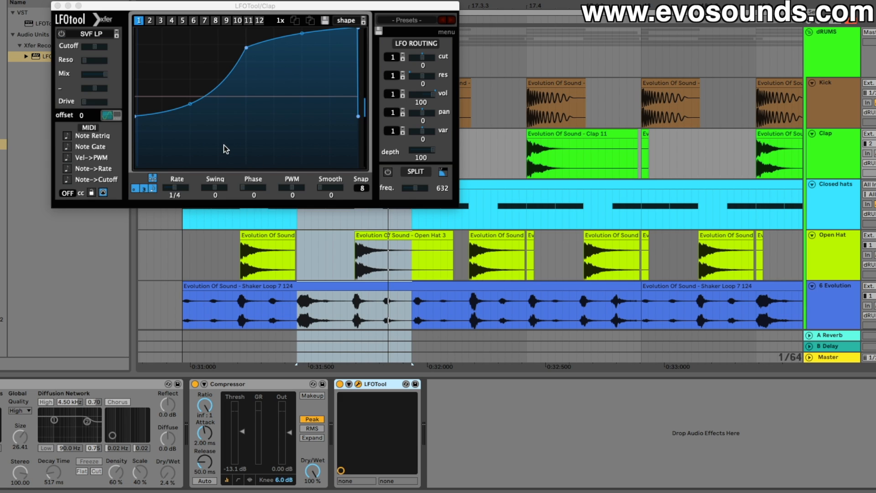
- Flatten LFOTool's first LFO curve by raising its starting and middle points to maximum
left_click_drag(137, 118, 137, 28)
left_click_drag(245, 47, 244, 28)
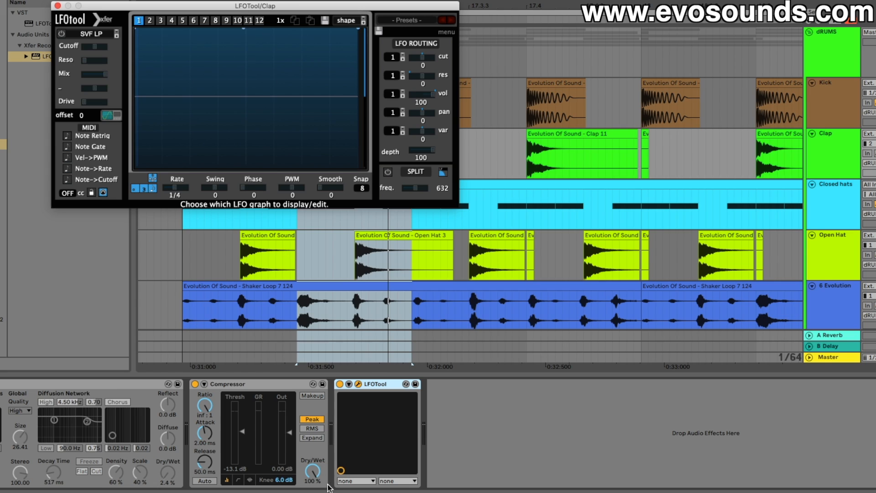
- Set the Compressor's attack to 70.7 ms and compare the clap's waveform in LFOTool with the Compressor bypassed and enabled
left_click(216, 436)
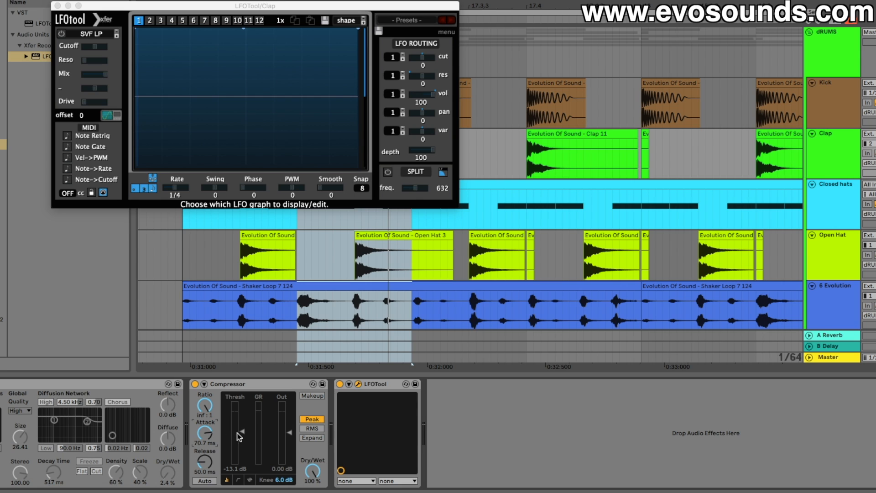
left_click_drag(224, 9, 310, 158)
left_click(195, 384)
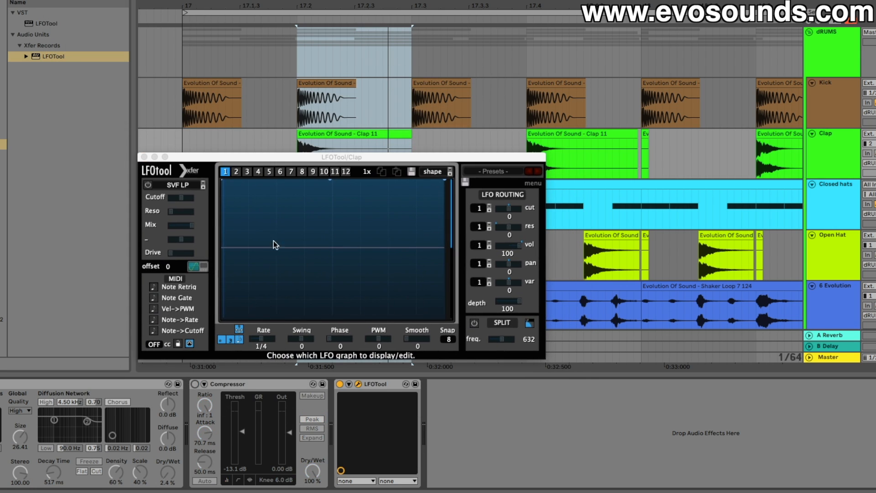
key("space")
left_click(194, 385)
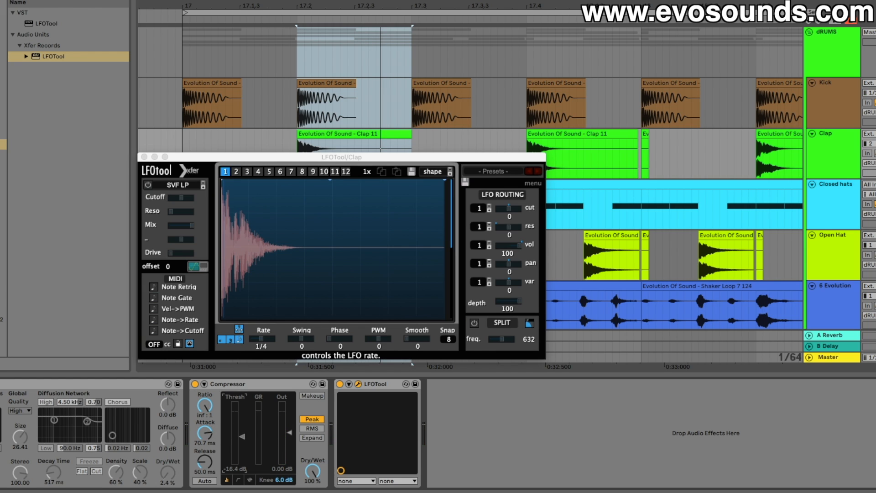
- Set the clap Compressor's threshold to -24.7 dB, ratio to 3.94 : 1 and attack to 77.4 ms during playback
left_click_drag(204, 431, 205, 440)
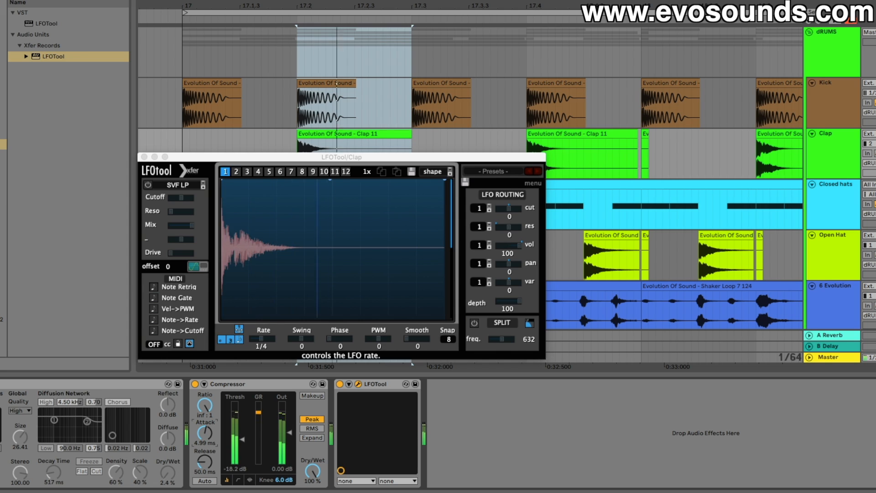
key("space")
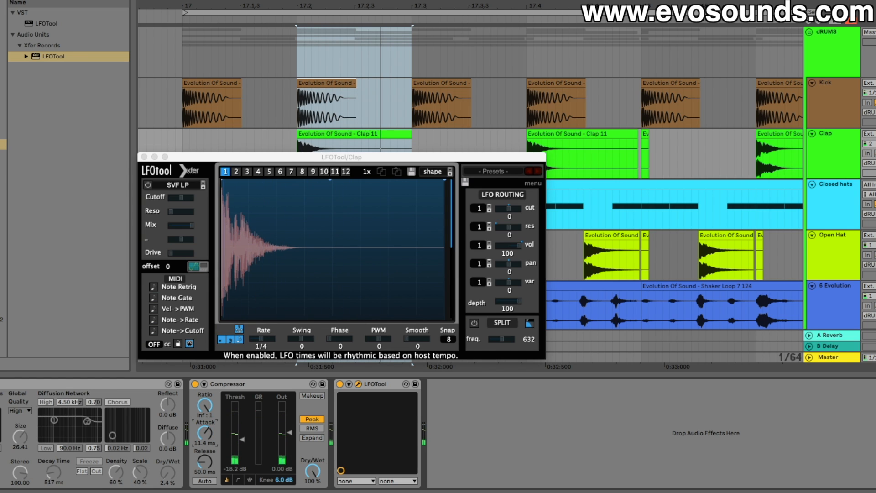
left_click_drag(242, 439, 242, 449)
left_click_drag(202, 422, 202, 408)
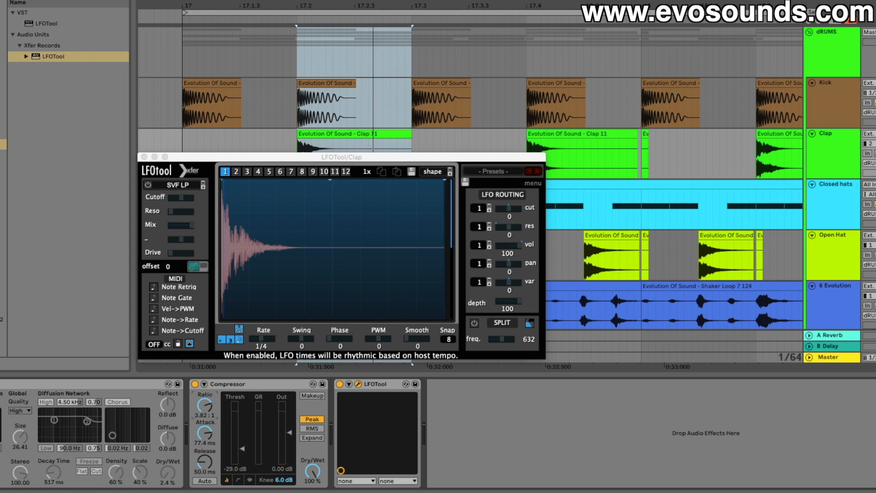
key("space")
left_click_drag(242, 449, 242, 446)
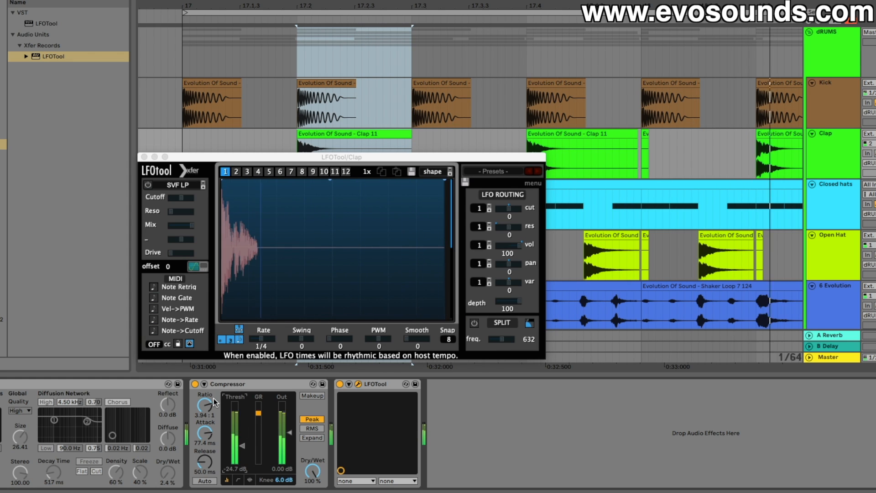
- Compare the clap with the Compressor bypassed and enabled, and set its attack to 53.7 ms
left_click(195, 385)
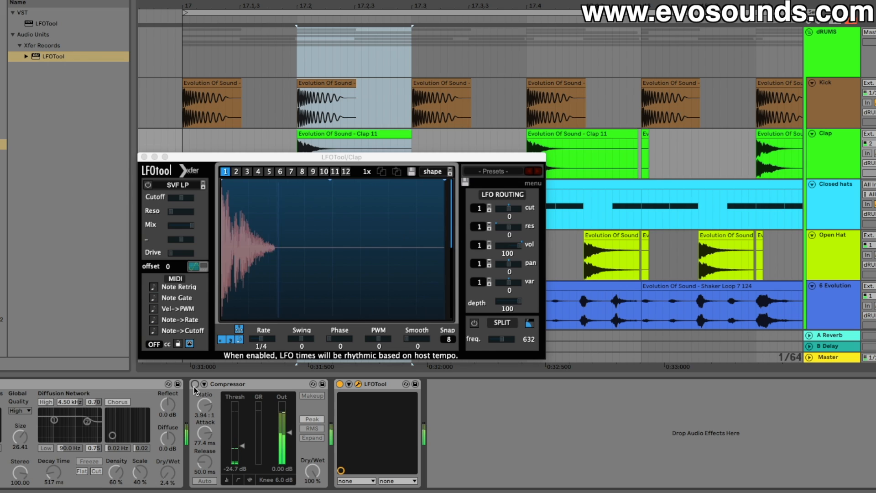
left_click(195, 384)
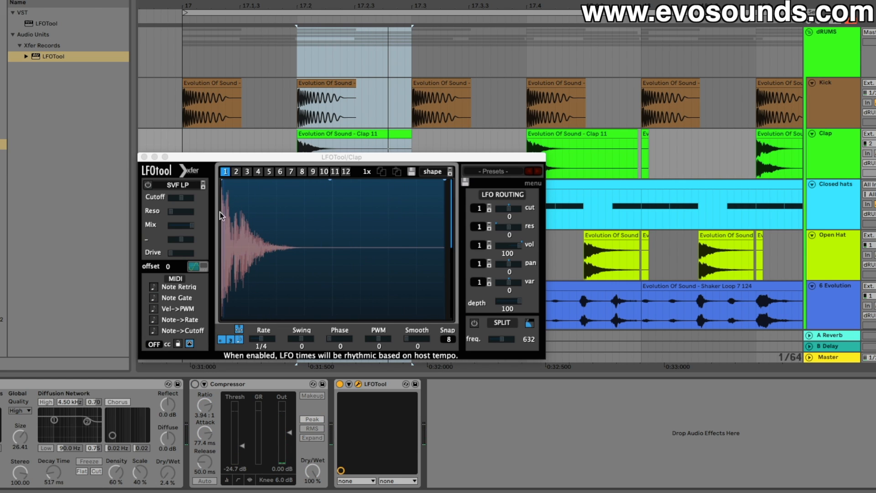
left_click(195, 384)
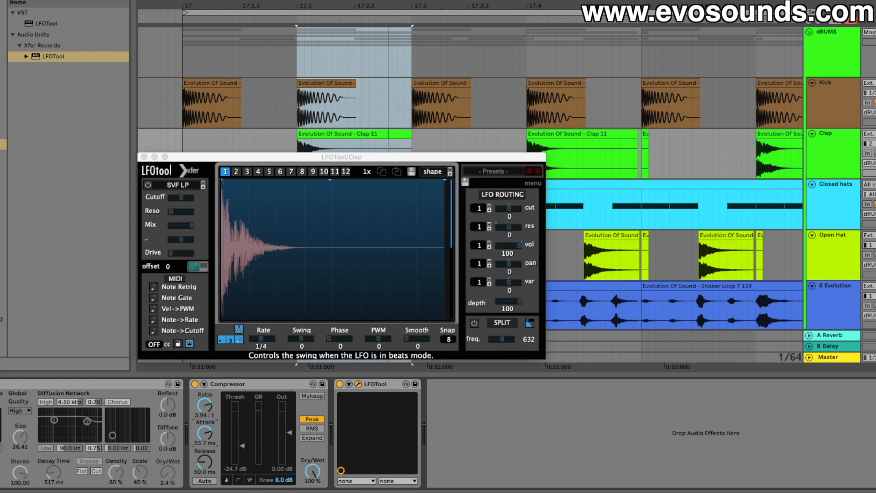
- Play the full drum loop from the first kick with the Clap track selected, toggle its Compressor and switch to the Session View mixer
mouse_move(349, 6)
left_mouse_down()
mouse_move(396, 2)
mouse_move(347, 2)
left_mouse_up()
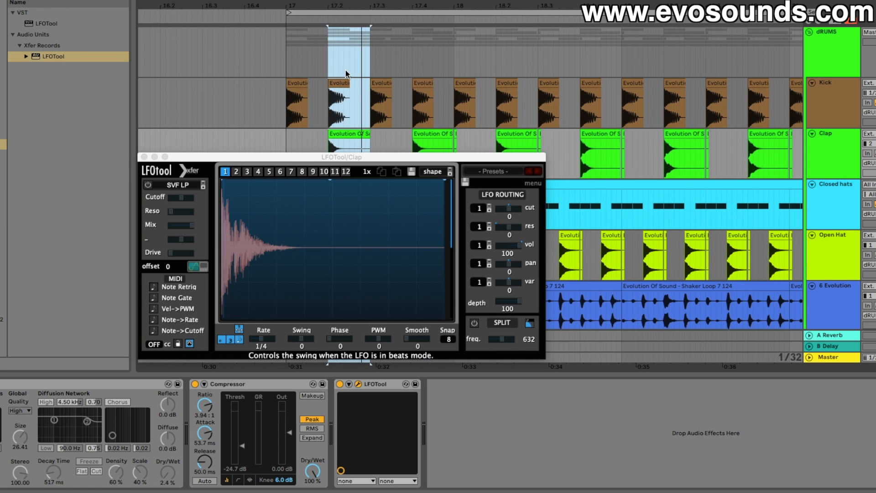
left_click(301, 83)
left_click(713, 178)
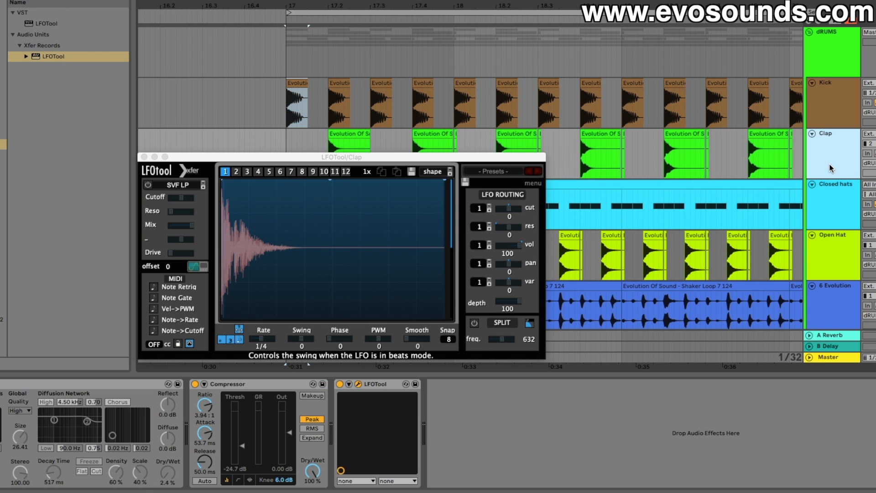
left_click(196, 384)
key("Tab")
left_click(195, 385)
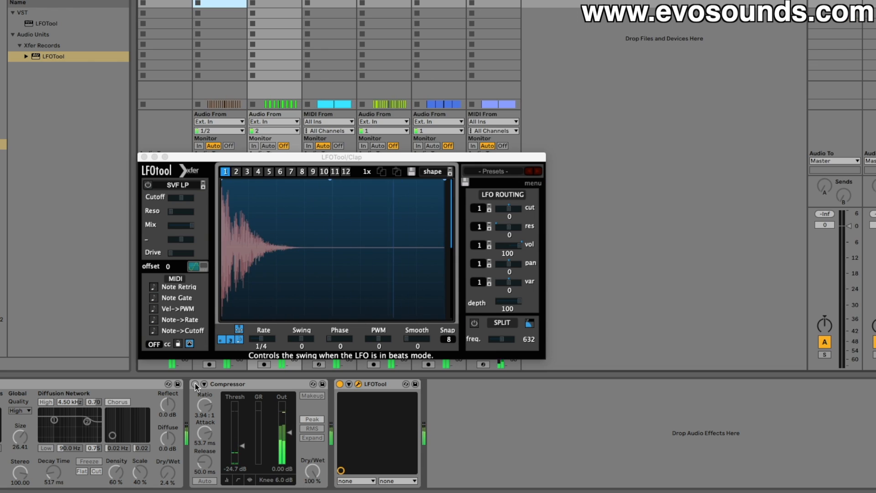
- Move LFOTool off the mixer, set the Clap track's volume to -13.1 dB and compare the loop with its Compressor bypassed and enabled
left_click_drag(230, 158, 522, 174)
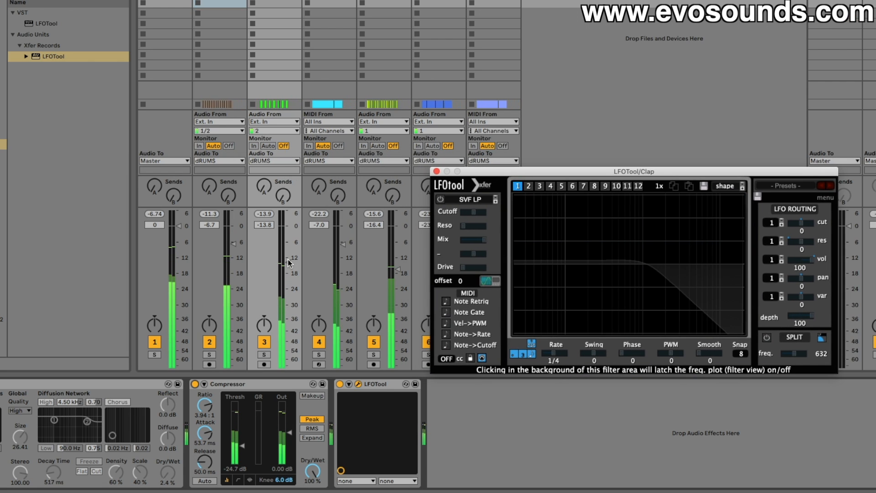
left_click(195, 385)
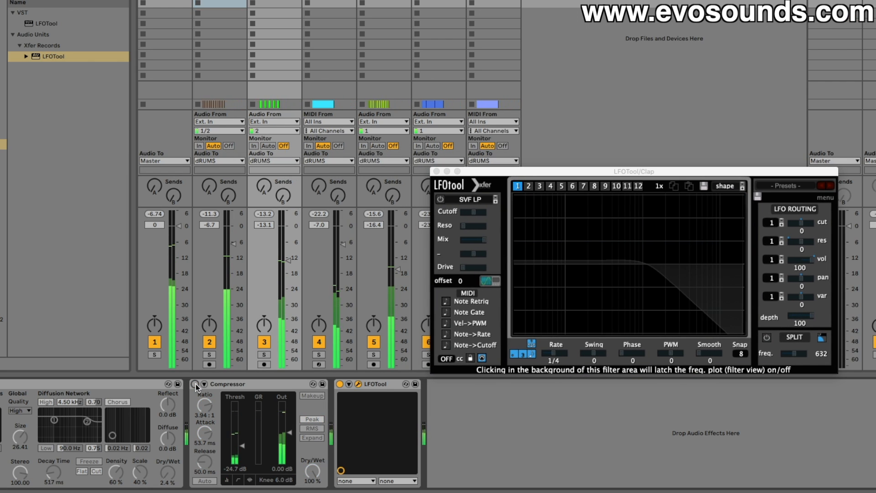
left_click(196, 384)
left_click(599, 253)
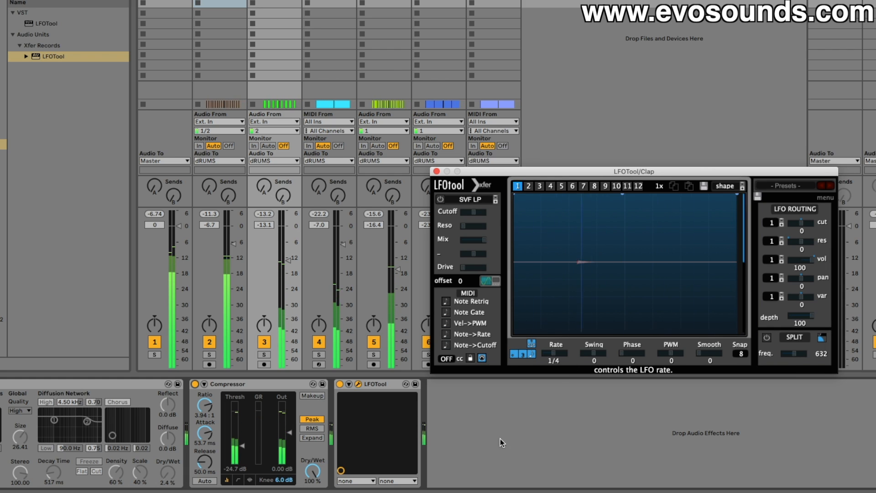
left_click(195, 384)
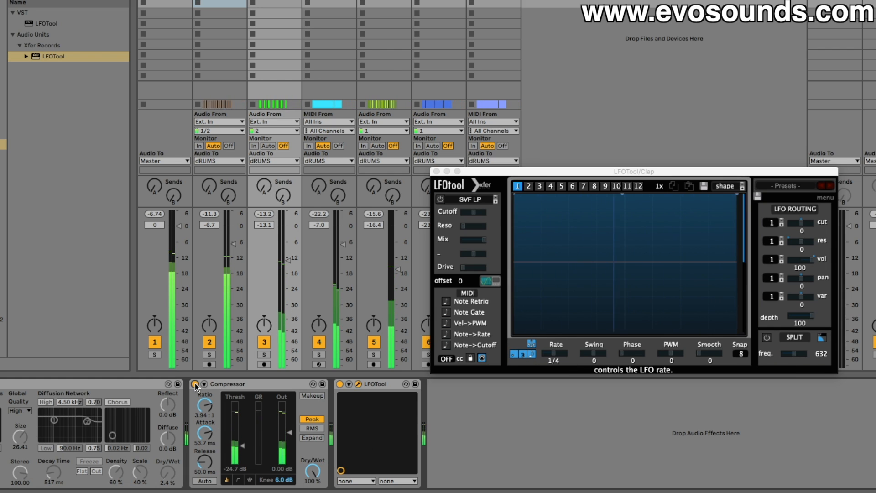
left_click(195, 384)
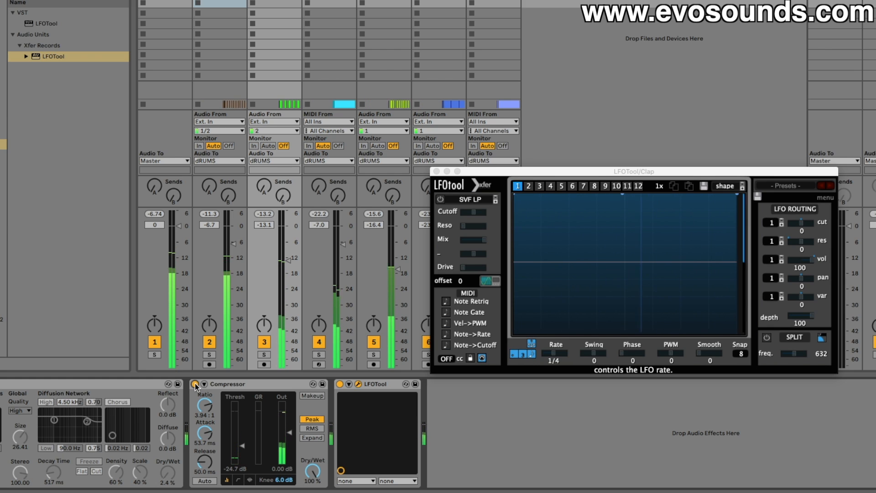
key("space")
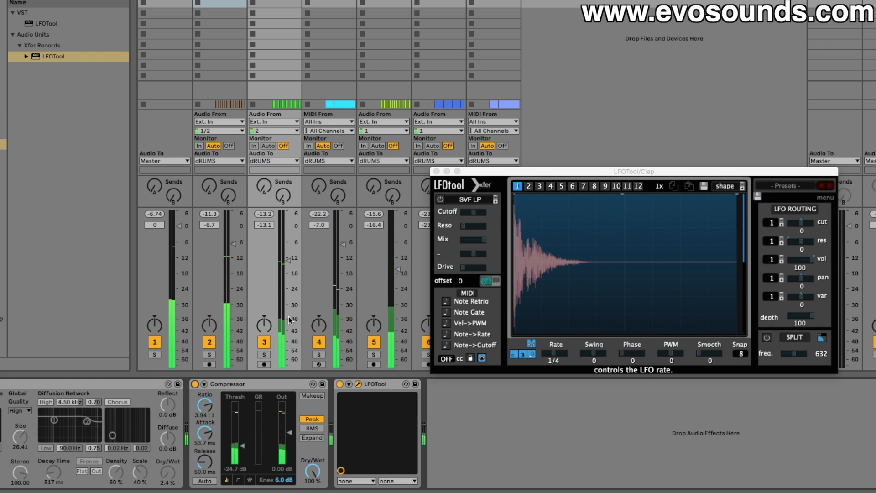
- Search the audio effects for "comp" and add a Compressor with Makeup off and an 84.8 ms attack to the Open Hat track
left_click(383, 2)
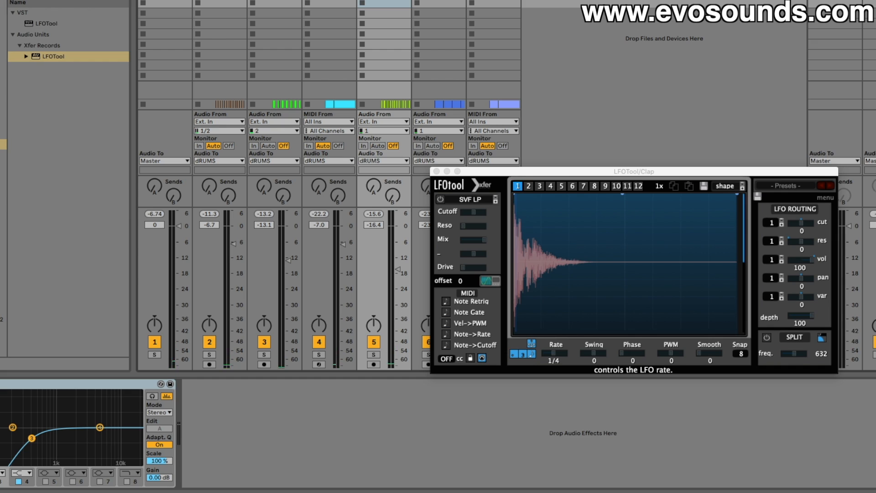
left_click(2, 112)
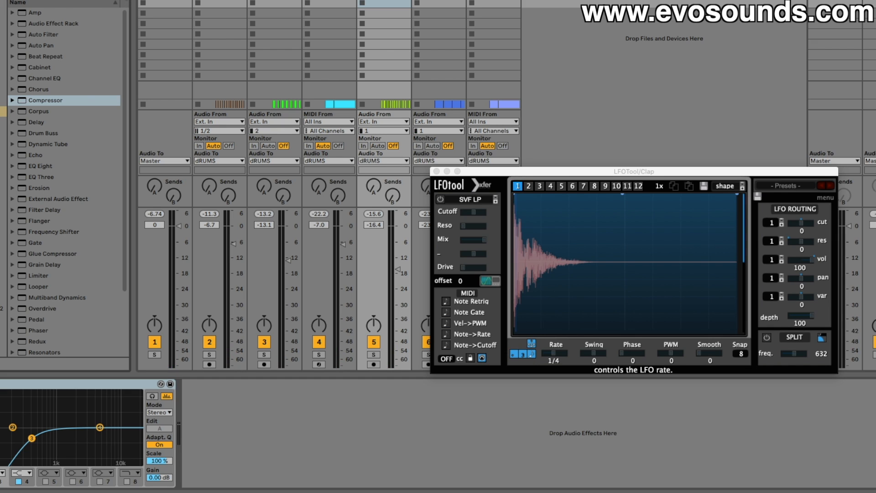
type("comp")
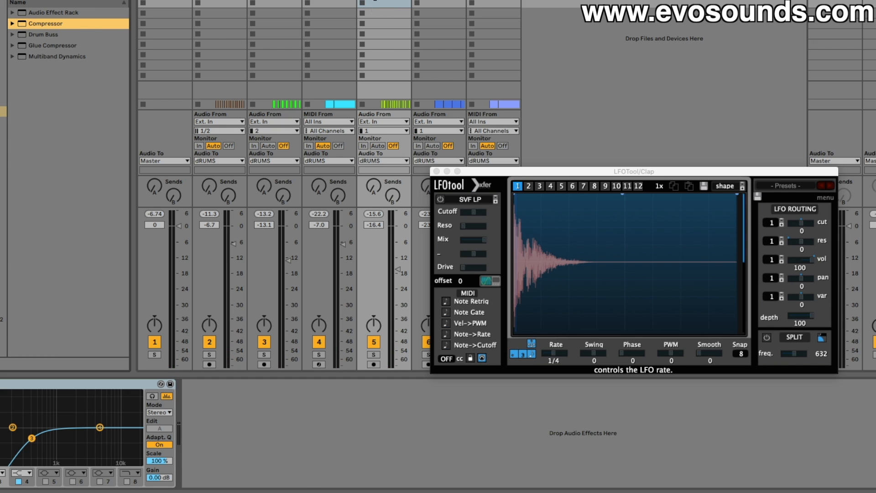
key("Return")
left_click(306, 398)
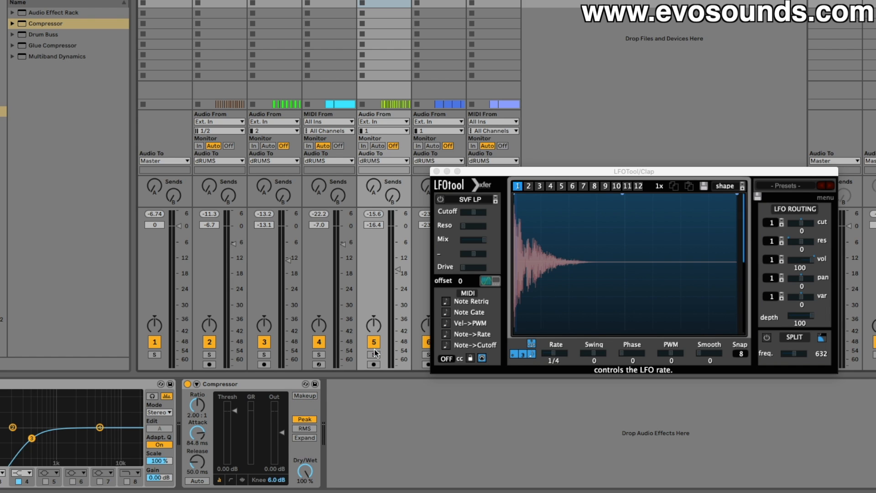
- Solo the Open Hat track and set its Compressor's threshold to -32.0 dB and ratio to 3.12 : 1
left_click_drag(229, 396, 230, 444)
left_click_drag(197, 405, 197, 393)
left_click_drag(234, 444, 234, 451)
- Audition the soloed open hat with its Compressor bypassed and enabled
left_click(187, 385)
left_click(187, 384)
left_click(187, 385)
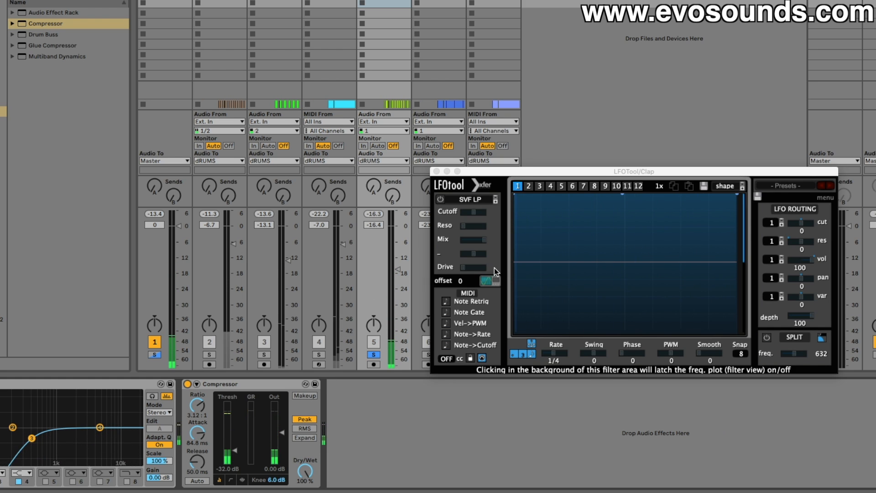
left_click(188, 384)
left_click(188, 385)
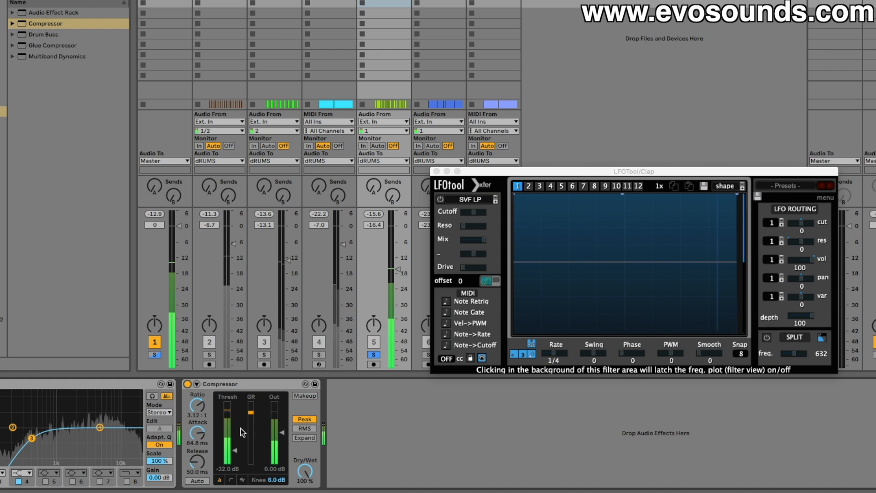
- Raise the Open Hat track's volume to -13.0 dB and compare its level against the bypassed Compressor
mouse_move(225, 449)
left_mouse_down()
mouse_move(225, 456)
mouse_move(225, 449)
left_mouse_up()
left_click_drag(397, 269, 397, 260)
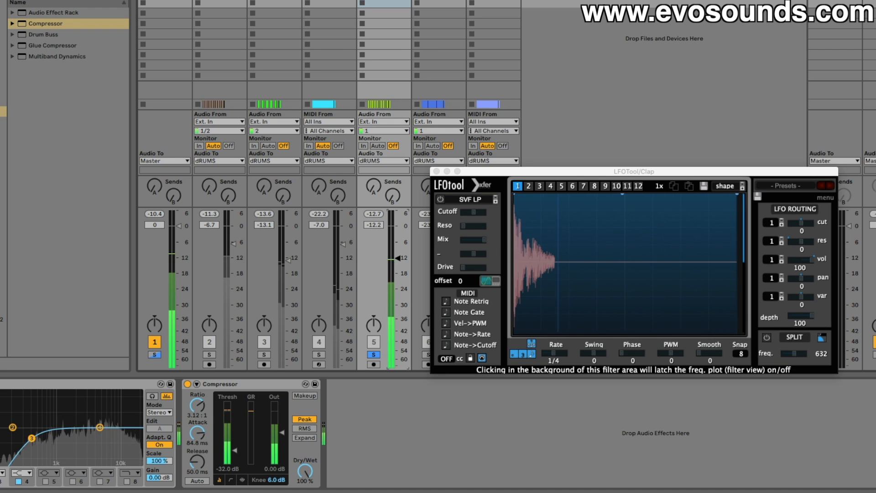
left_click(187, 385)
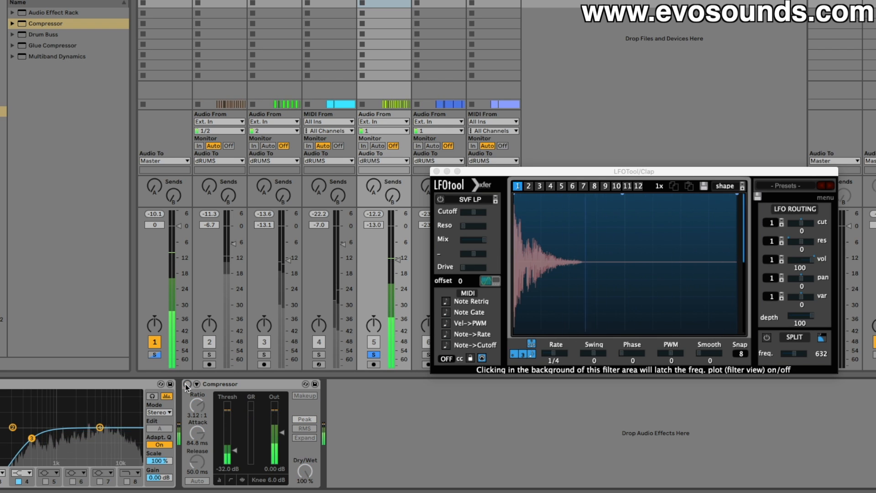
left_click(187, 384)
- Unsolo the Open Hat track and compare the full loop with its Compressor bypassed and enabled
left_click(374, 355)
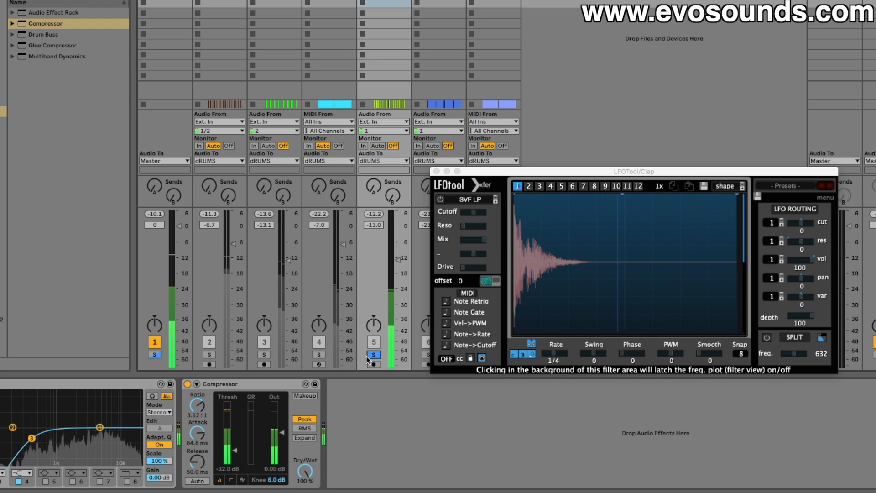
left_click(188, 385)
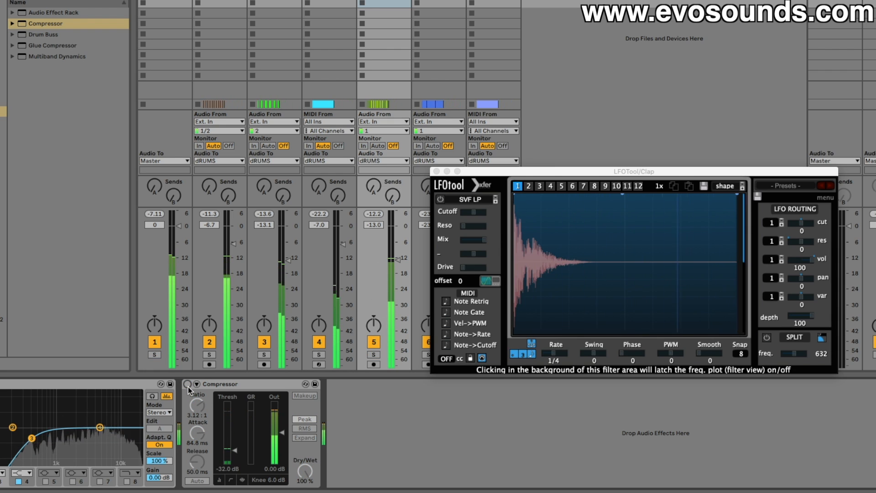
left_click(188, 386)
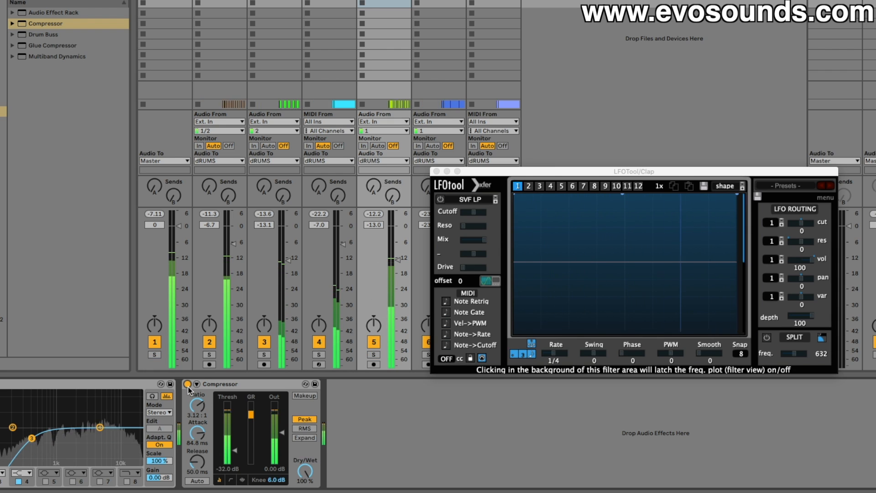
- Close the LFOTool window and lower the Closed hats track's volume to -13.3 dB
left_click(437, 172)
left_click(320, 354)
left_click_drag(343, 244, 343, 259)
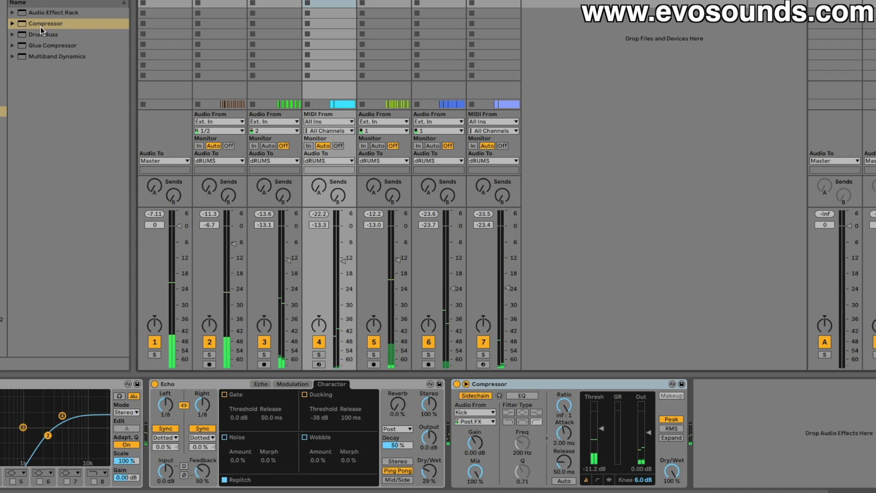
- Insert a Compressor between Echo and the sidechain Compressor on the Closed hats track, with Makeup off and a 2.93 : 1 ratio
left_click_drag(41, 26, 429, 420)
left_click(575, 396)
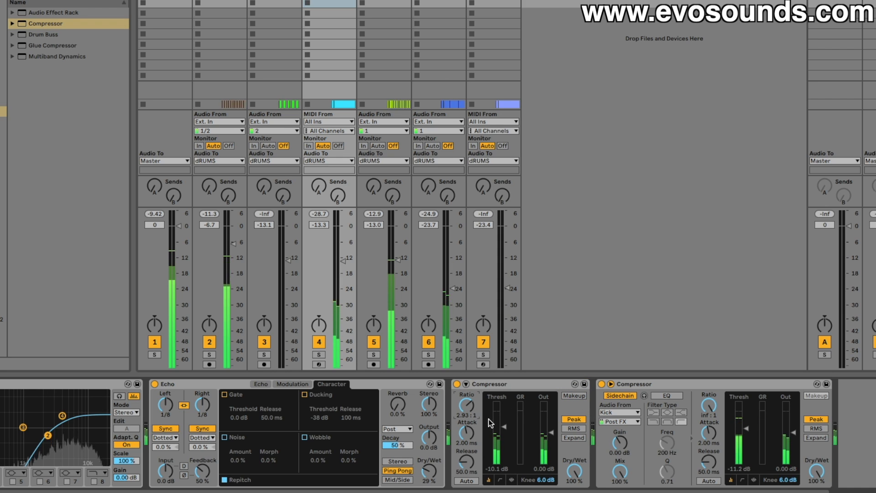
- Set the new Compressor's threshold to -36.5 dB and attack to 19.1 ms, raise the Closed hats volume to -11.1 dB and compare with bypass
left_click_drag(504, 427, 466, 416)
left_click_drag(504, 449, 503, 452)
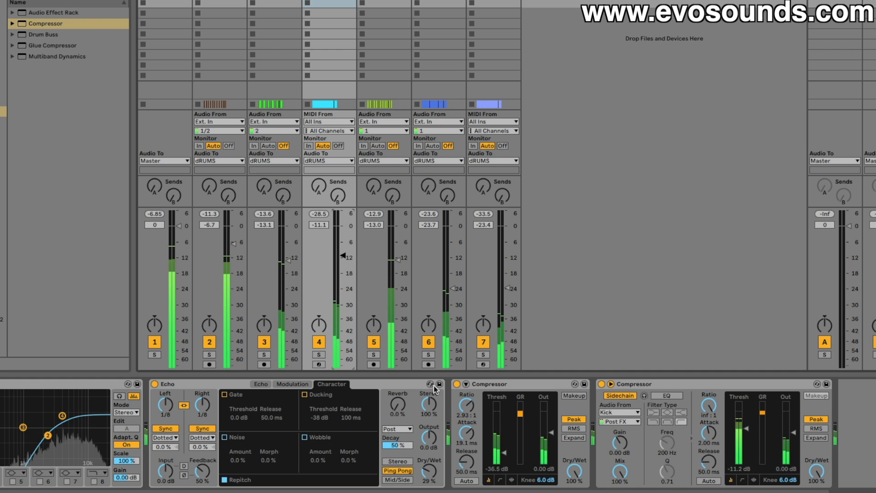
left_click(457, 384)
left_click(457, 384)
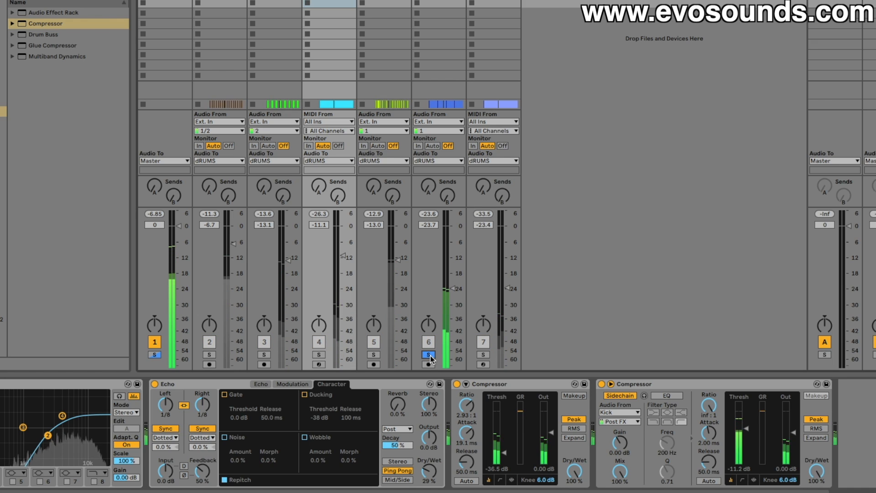
- Solo the shaker loop track and add a Compressor after kHs Haas with Makeup off
left_click(428, 355)
key("super+f")
left_click_drag(59, 23, 139, 385)
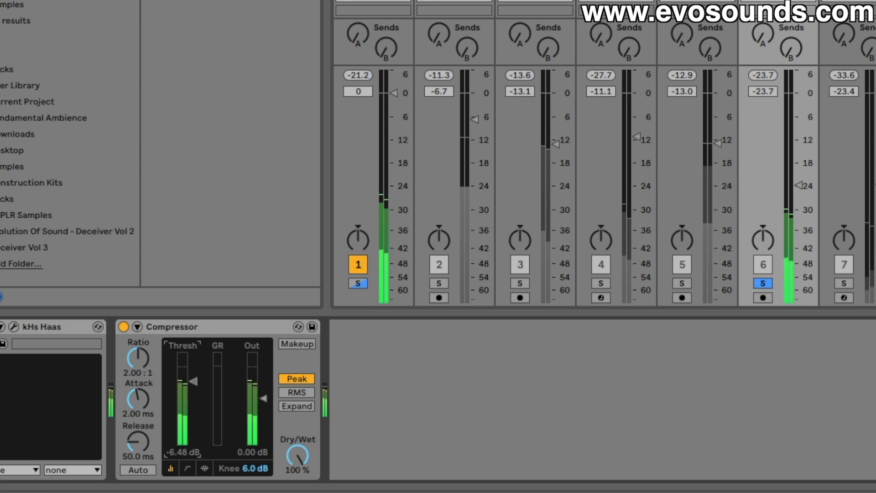
- Lower the shaker Compressor's threshold to -11.6 dB and shorten its attack
left_click_drag(186, 382, 186, 385)
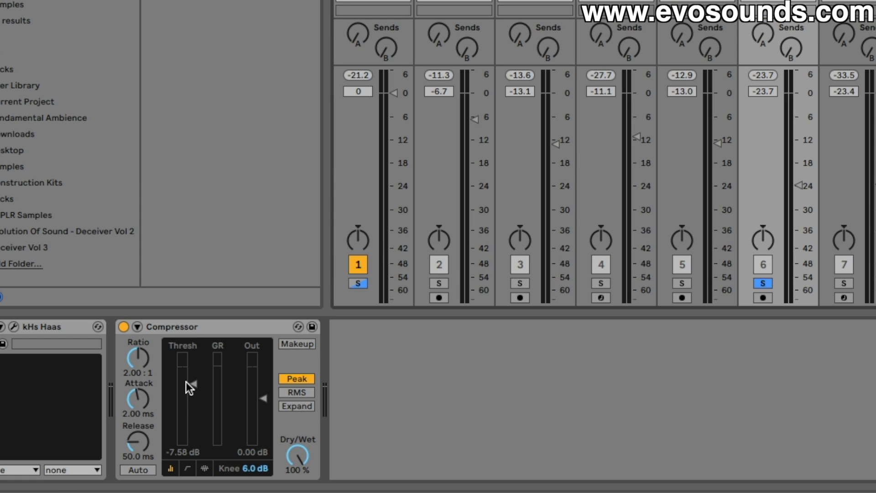
mouse_move(191, 382)
left_mouse_down()
mouse_move(193, 374)
mouse_move(193, 390)
left_mouse_up()
left_click_drag(140, 401, 139, 439)
left_click_drag(191, 393, 192, 396)
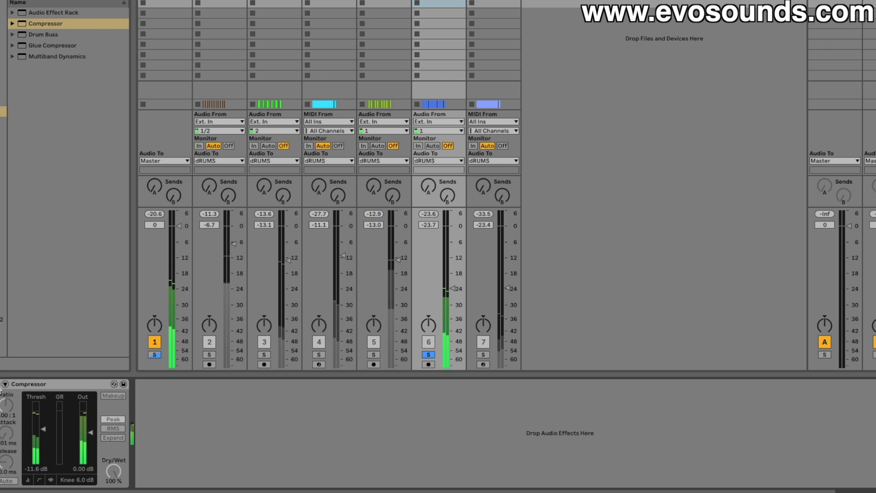
- Compare the shaker Compressor with bypass, set its threshold to -7.58 dB and unsolo the shaker track
left_click(0, 385)
left_click_drag(43, 429, 43, 423)
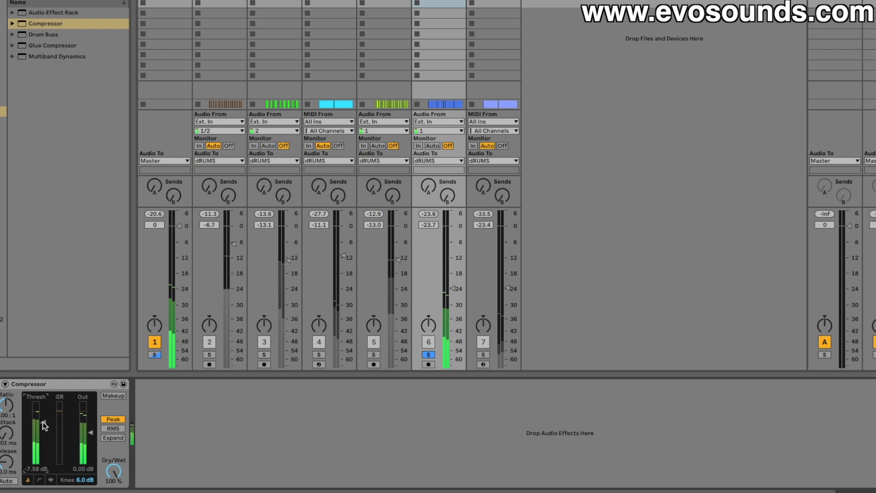
left_click(429, 355)
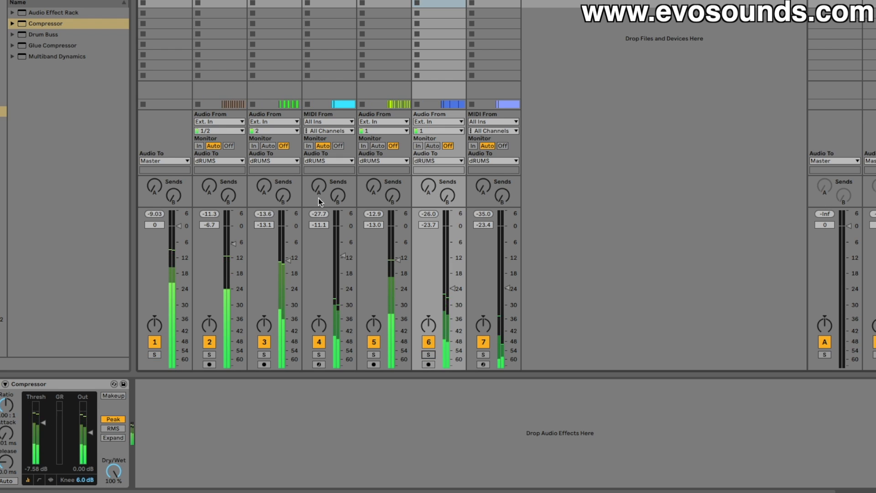
- Insert a Compressor before EQ Eight on the Kick track with Makeup off, a -15.7 dB threshold and a 70.7 ms attack
left_click(213, 5)
key("space")
left_click_drag(46, 24, 36, 390)
left_click(178, 359)
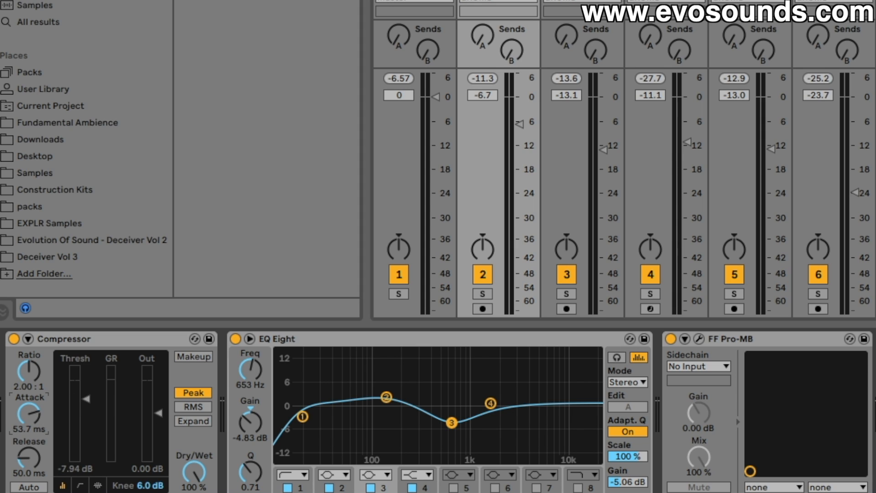
left_click_drag(83, 404, 83, 417)
key("space")
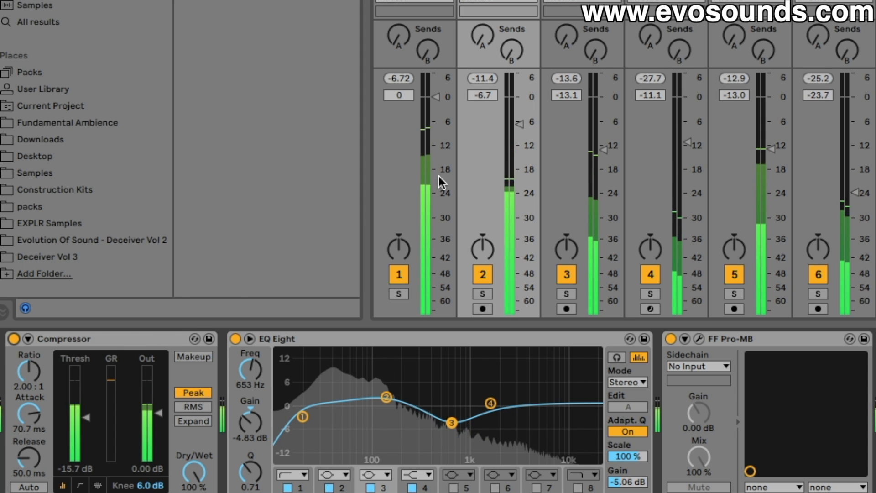
- Set the track volumes to -6.5 dB for Kick, -15.3 dB for Open Hat and -15.8 dB for Clap
left_click_drag(520, 124, 520, 123)
left_click_drag(774, 155, 778, 166)
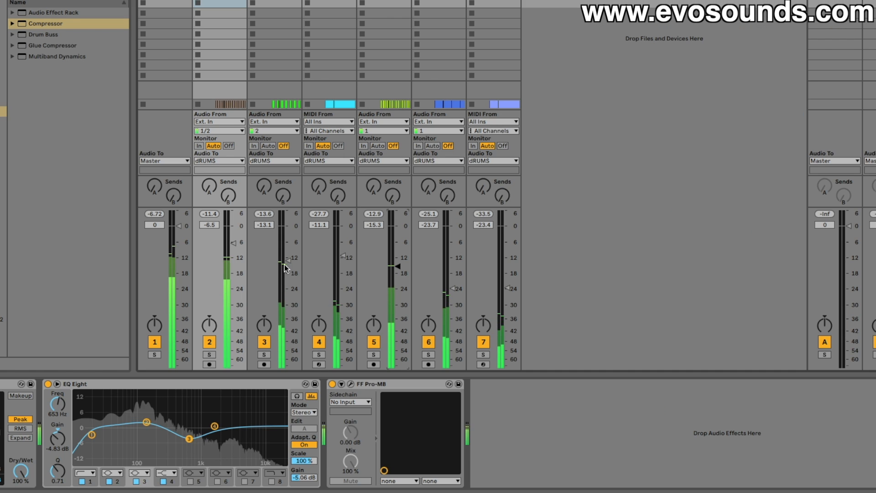
left_click_drag(285, 267, 280, 274)
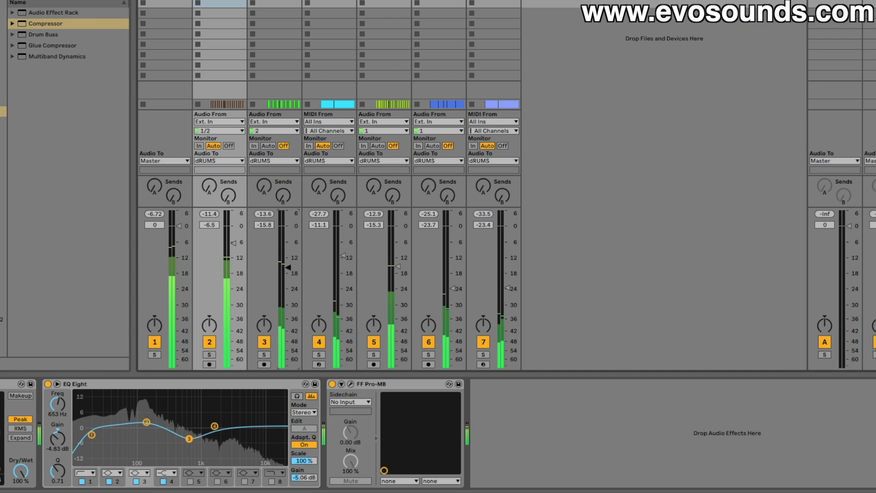
- Bypass the transient-shaping Compressors on the Kick, Clap, Closed hats, Open Hat and shaker tracks to hear the loop uncompressed
left_click(277, 2)
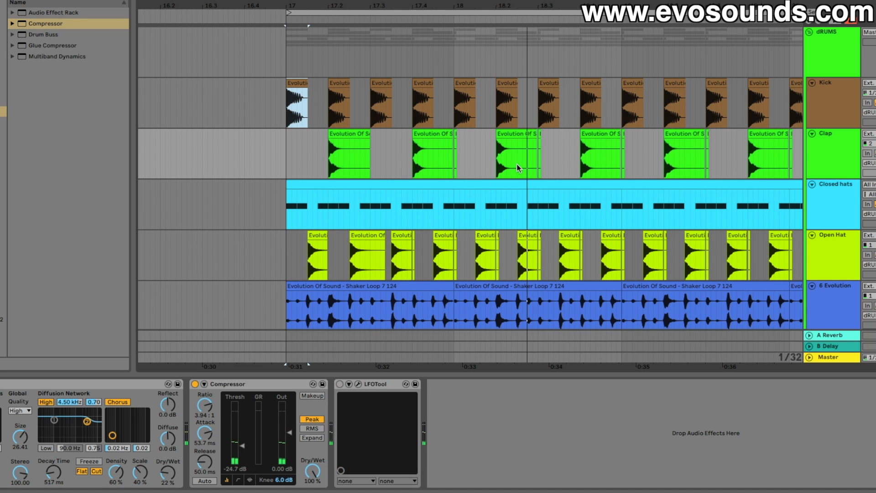
left_click(798, 114)
key("Tab")
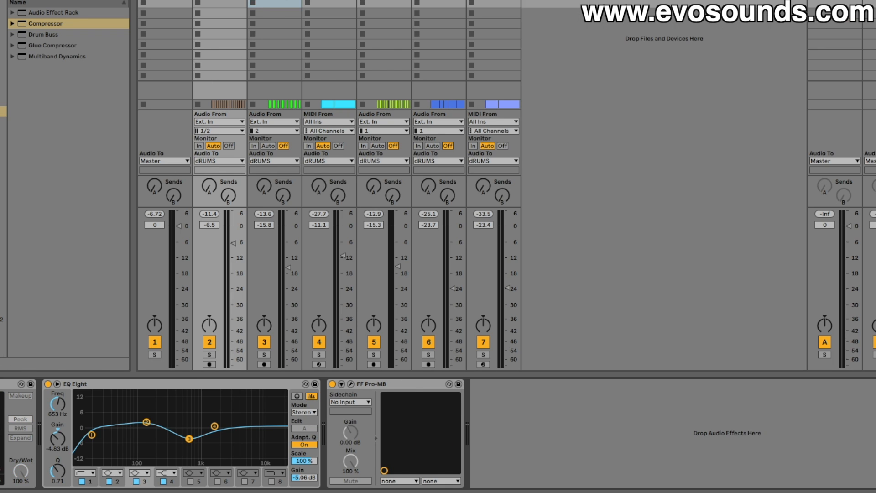
key("Right")
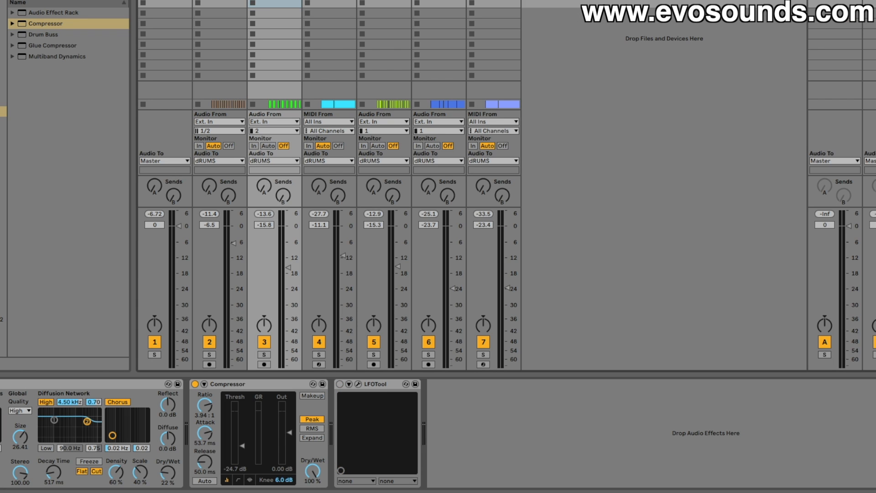
left_click(323, 2)
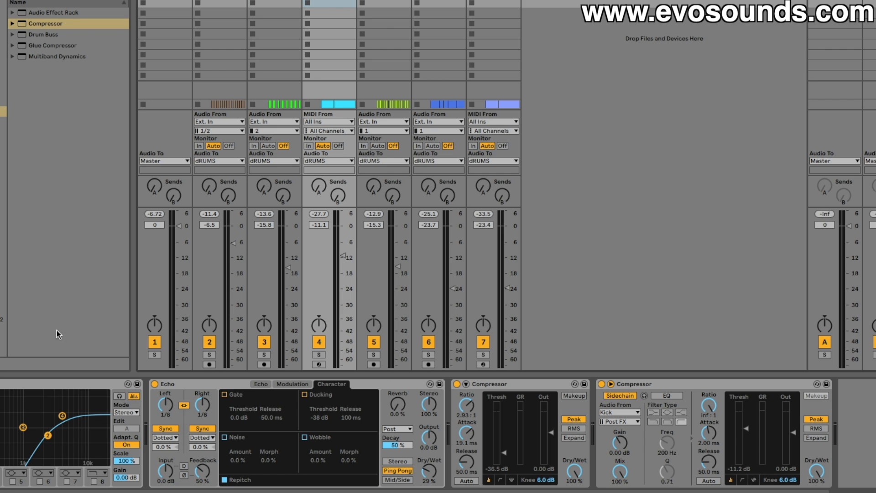
left_click(380, 2)
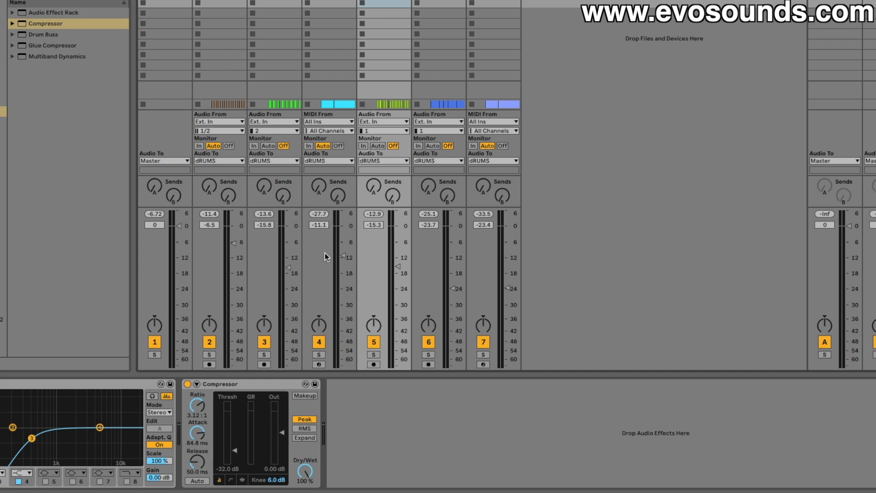
left_click(187, 384)
left_click(438, 5)
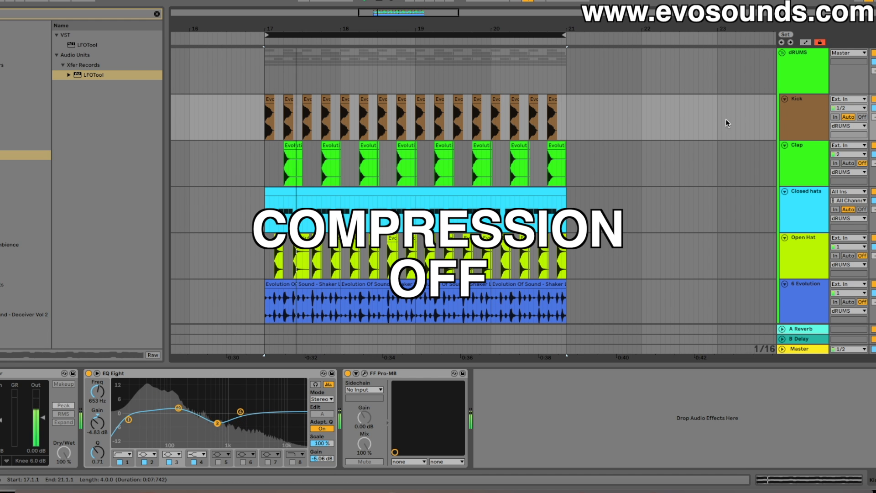
- Listen to the full loop with the drum tracks' Compressors switched on and look over the Percussion track
scroll(782, 118, "down", 5)
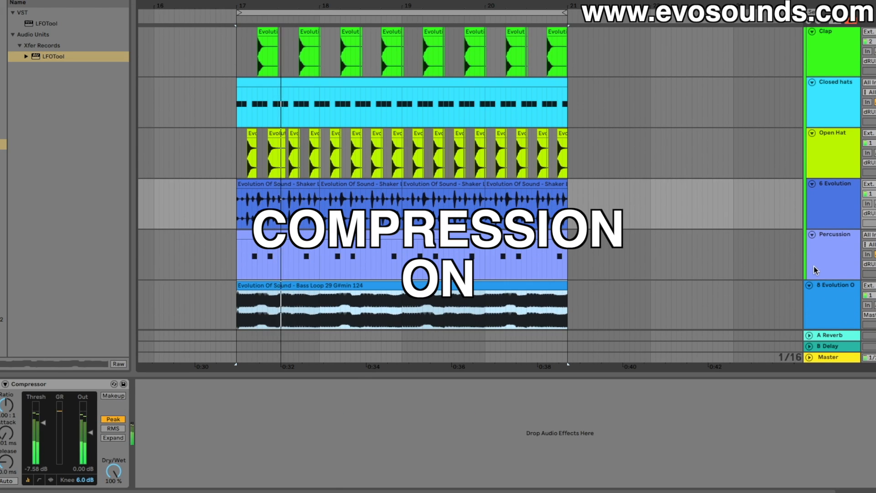
left_click(816, 270)
scroll(278, 105, "up", 4)
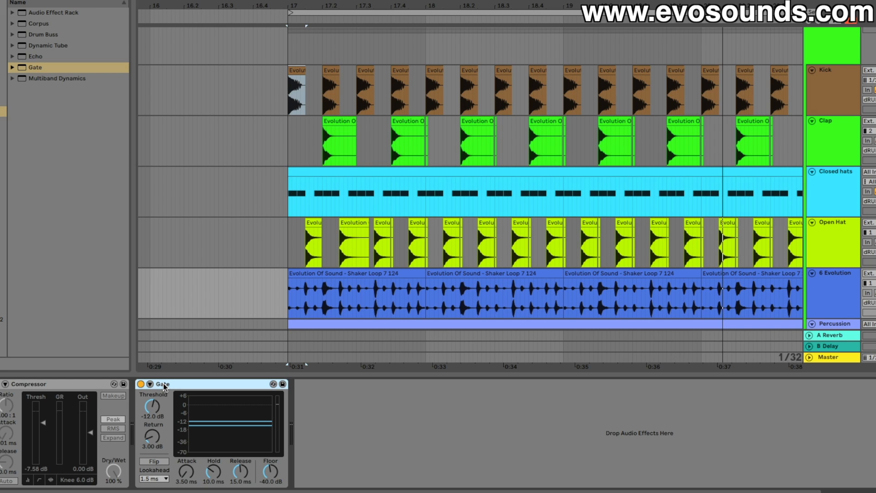
- Examine the Gate on the shaker track, then select the first shaker clip and play it with the Gate bypassed
left_click(241, 472)
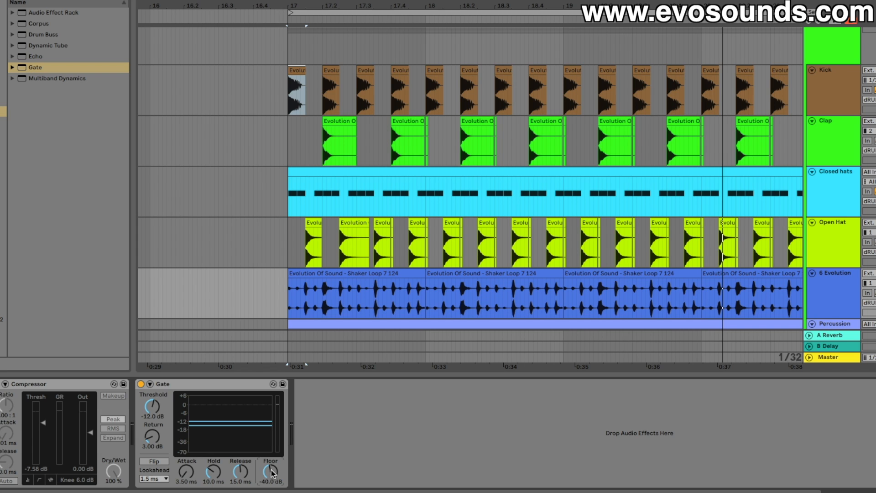
scroll(393, 238, "down", 2)
scroll(392, 238, "right", 2)
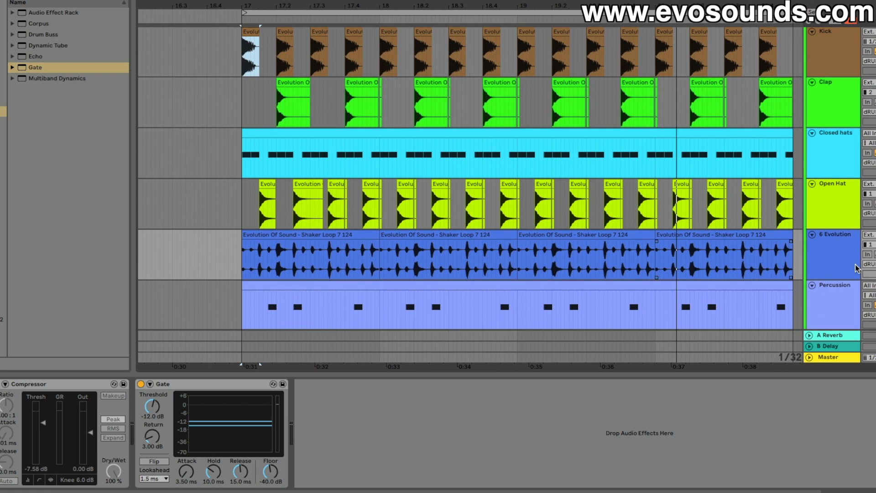
left_click(280, 235)
key("space")
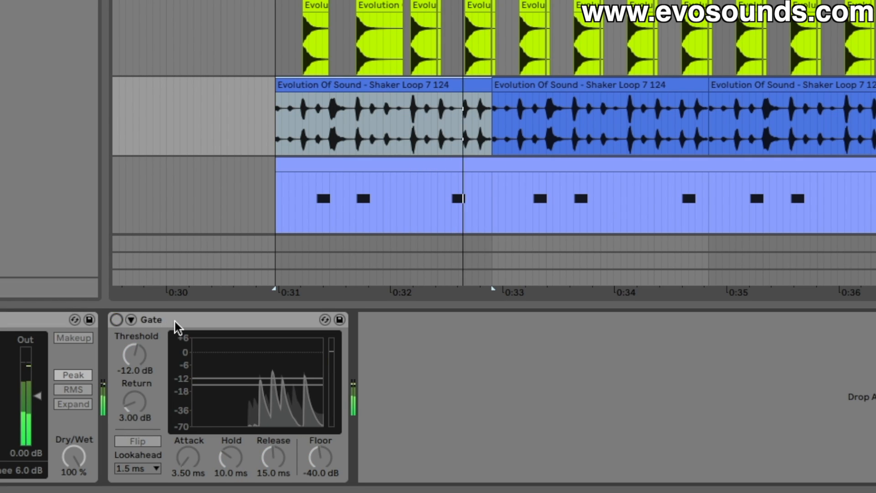
left_click(176, 321)
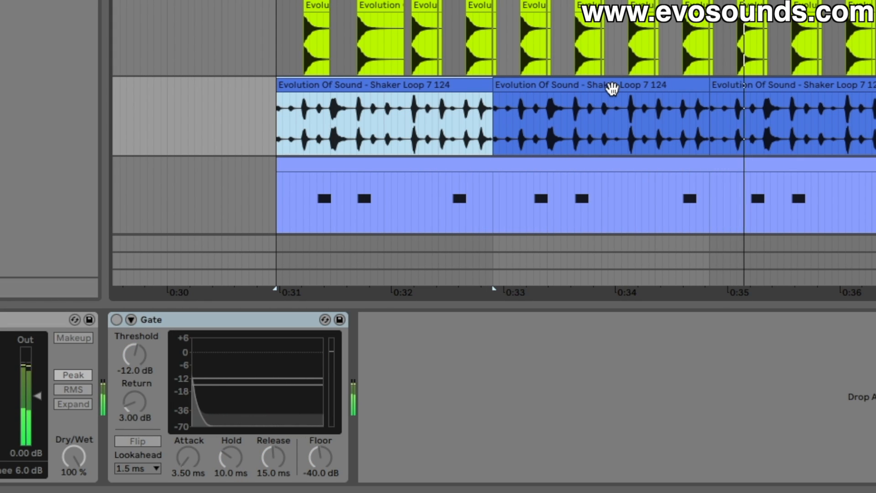
- Enable the shaker's Gate, set its threshold to -24.1 dB and release to 2.43 ms, and compare with bypass
left_click(117, 320)
left_click_drag(127, 353, 138, 375)
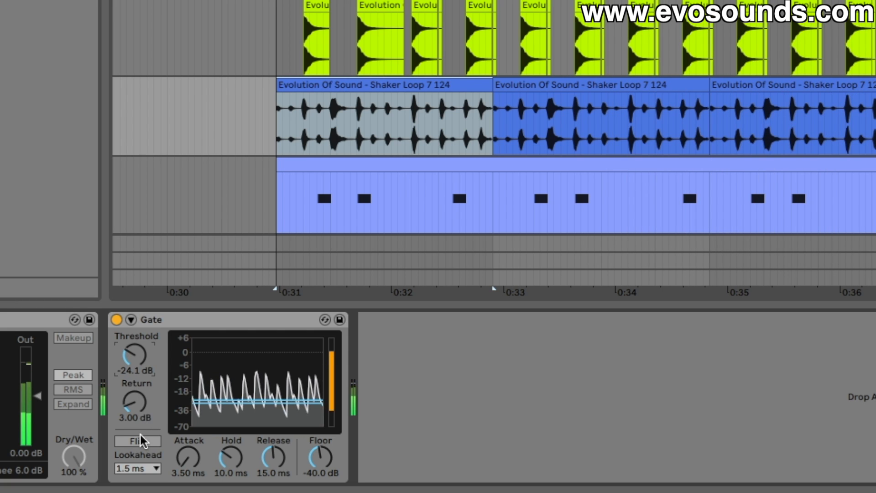
left_click_drag(273, 457, 274, 472)
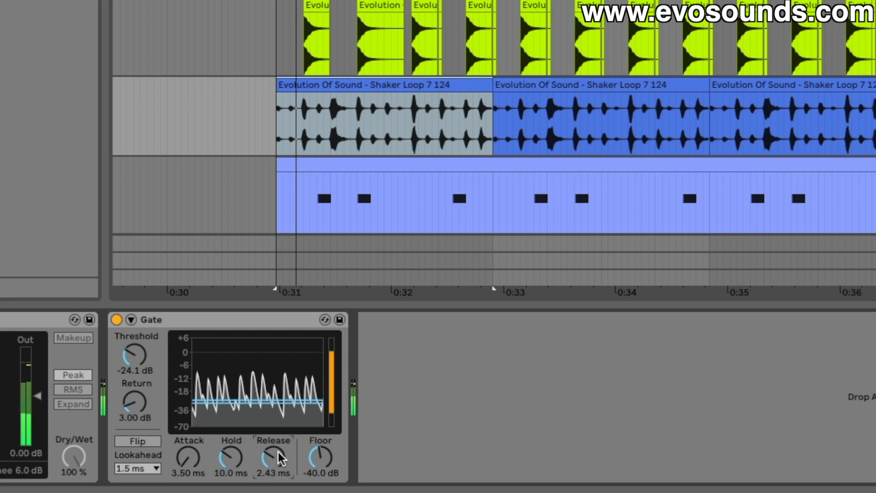
left_click(117, 321)
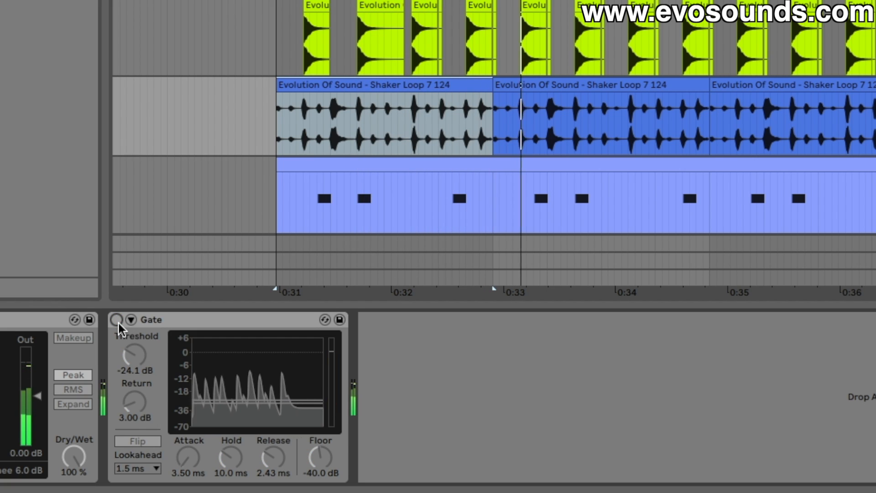
left_click(117, 321)
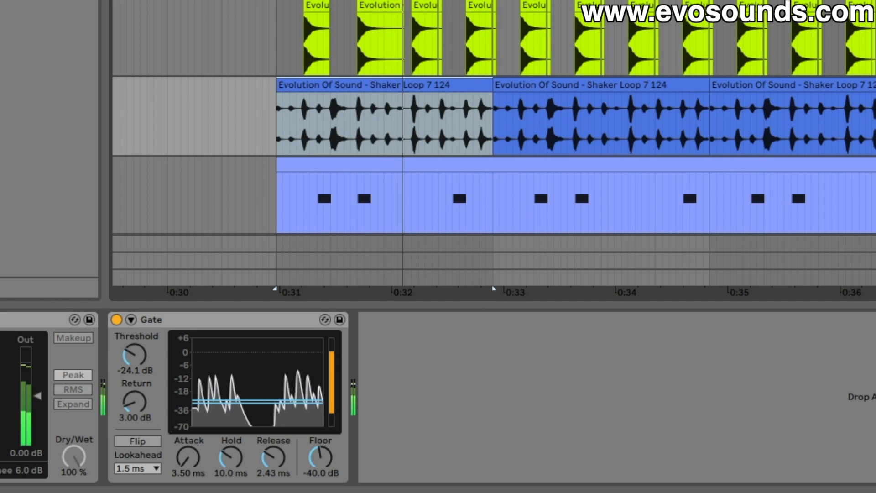
- Check the Open Hat track's Compressor, return to the shaker track and compare its Gate with bypass
left_click(875, 6)
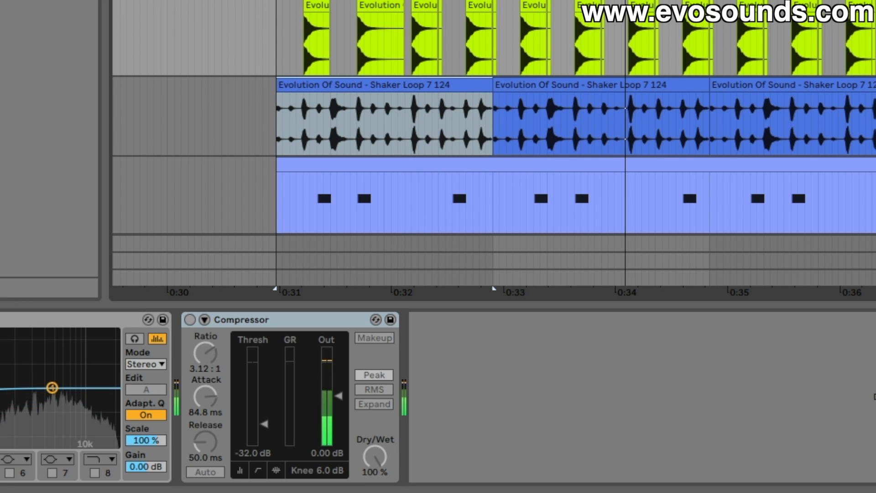
left_click(874, 85)
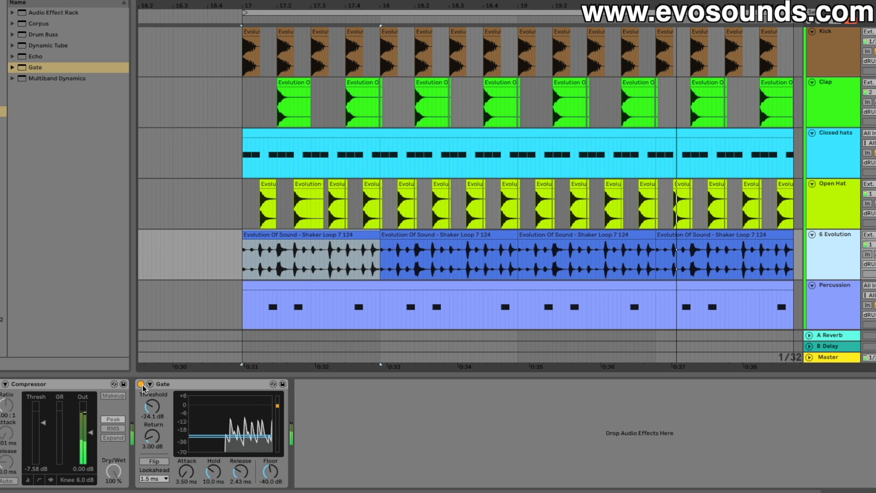
left_click(116, 320)
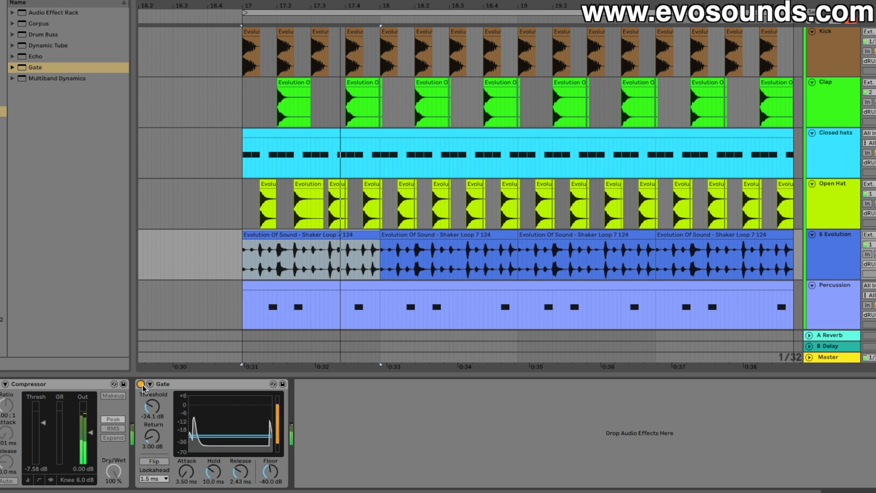
- Set the Gate's release to 59.1 ms, return to 4.57 dB and threshold to -19.3 dB, and compare with bypass
left_click_drag(249, 466, 249, 440)
left_click_drag(240, 472, 241, 477)
left_click(152, 437)
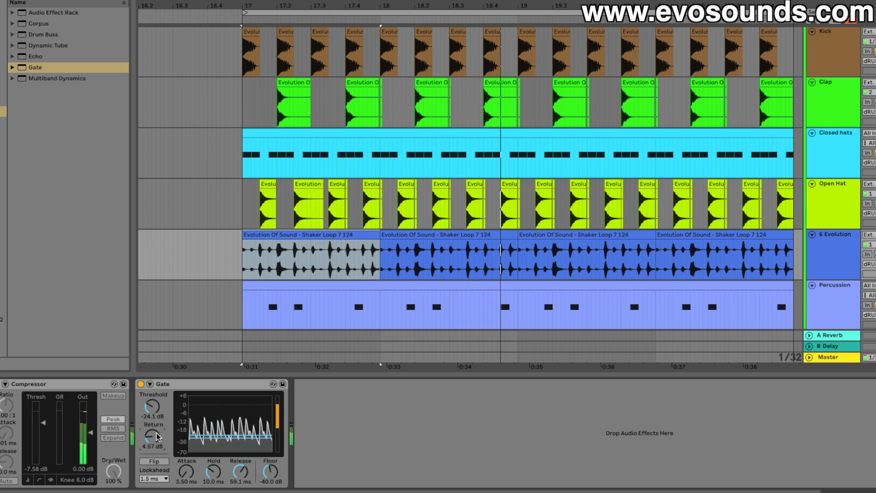
left_click_drag(152, 406, 152, 402)
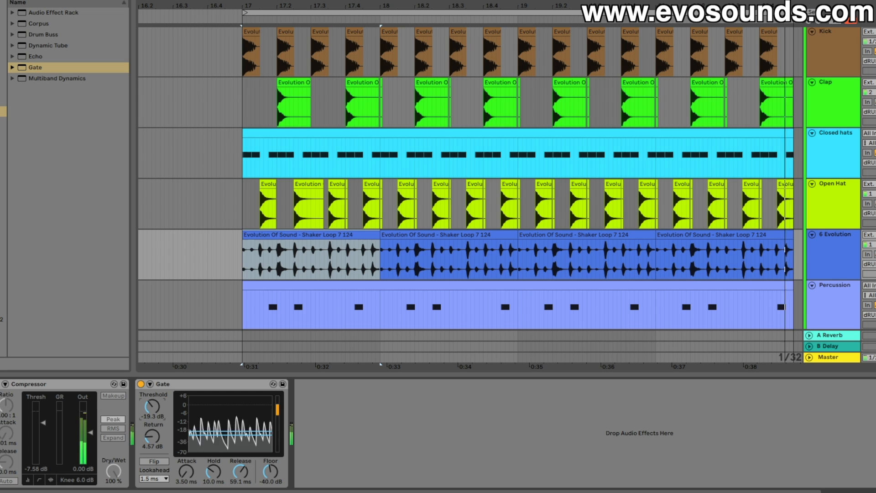
left_click(141, 384)
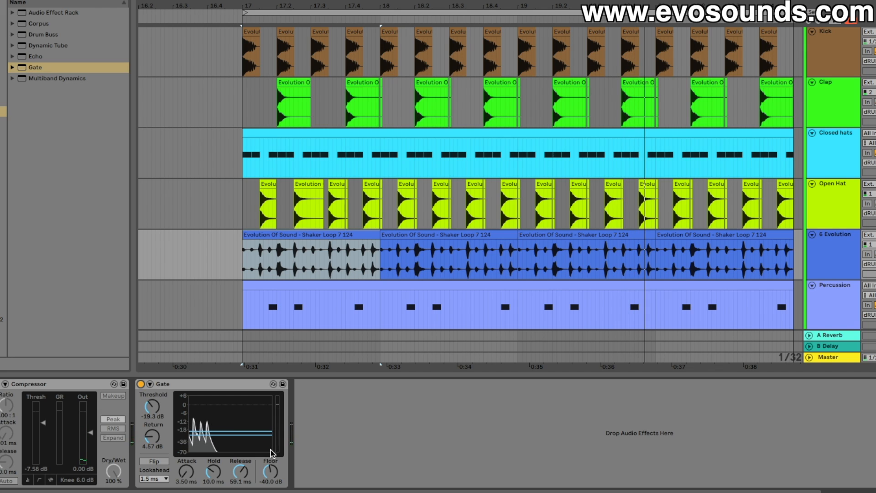
- Re-enable the shaker's Compressor and set the Gate's threshold to -25.2 dB and release to 1.90 ms during playback
left_click_drag(241, 472, 241, 489)
key("space")
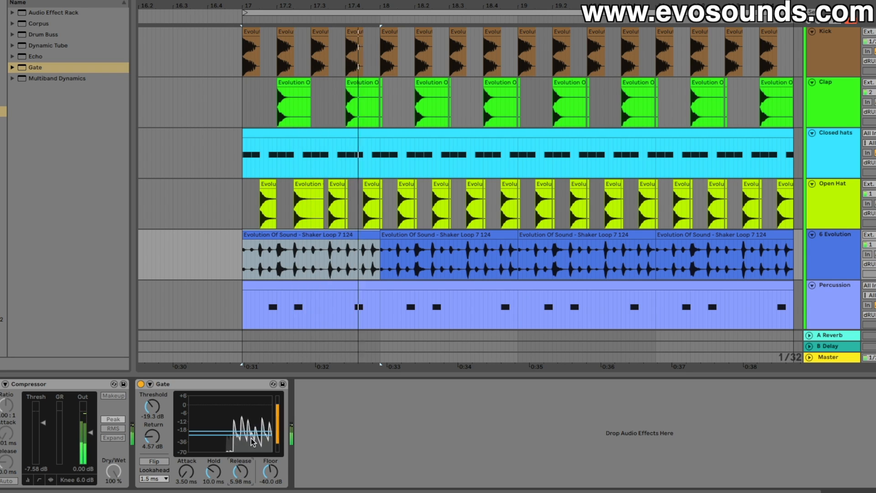
left_click_drag(152, 406, 152, 401)
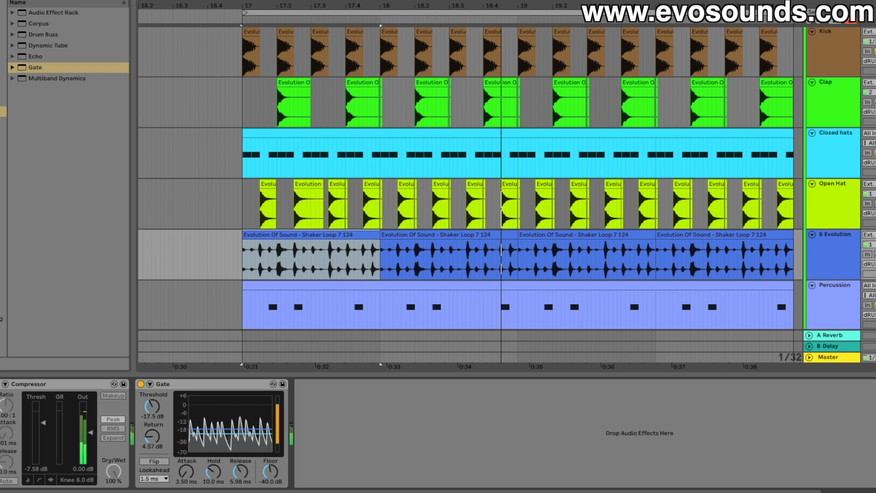
left_click(1, 384)
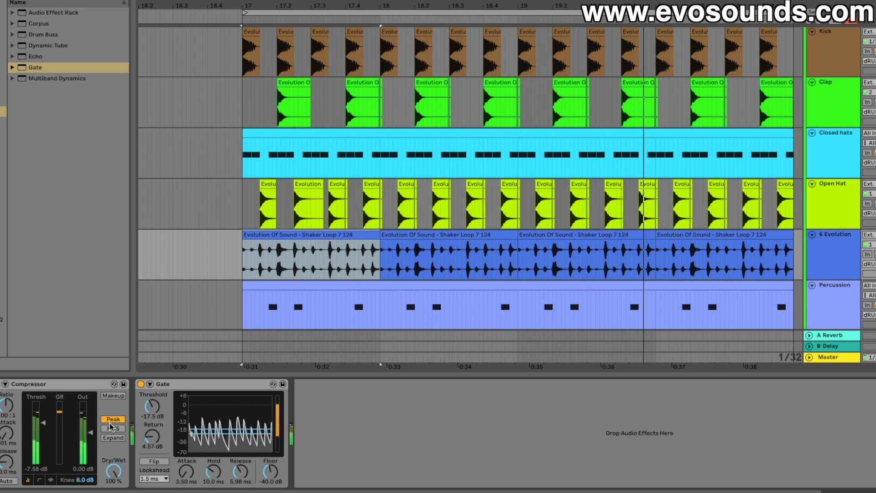
left_click_drag(202, 428, 201, 434)
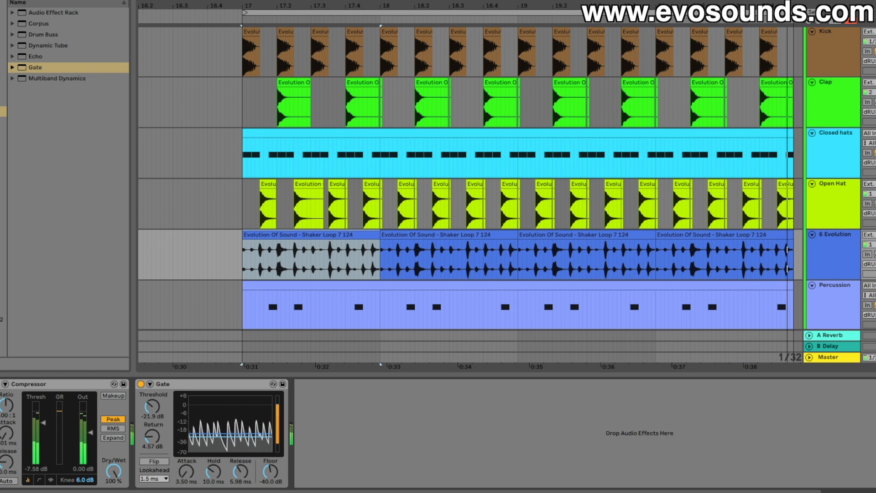
left_click_drag(241, 471, 241, 478)
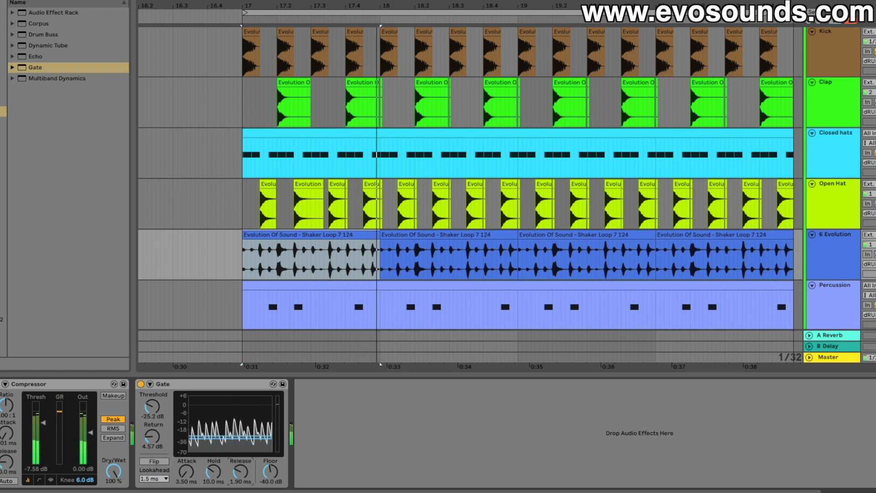
- Compare the shaker's Gate with bypass, and set its threshold to -33.6 dB, return to 6.68 dB and release to 5.98 ms
left_click(141, 384)
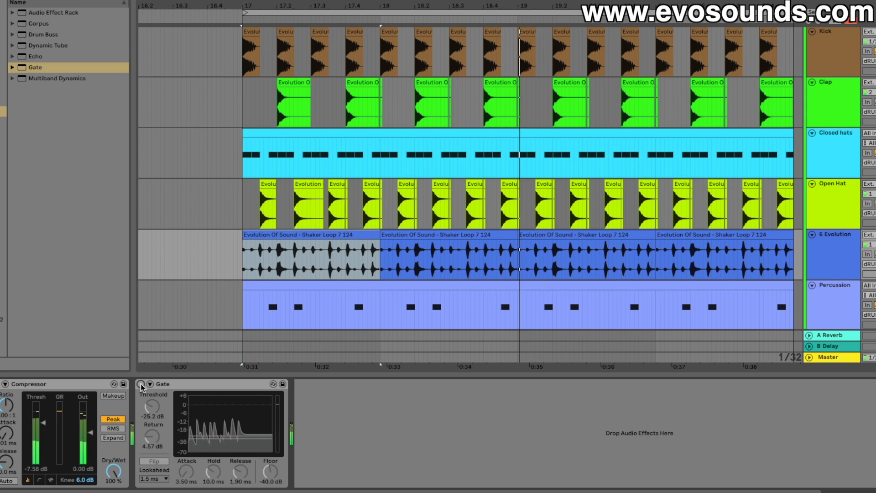
left_click(141, 385)
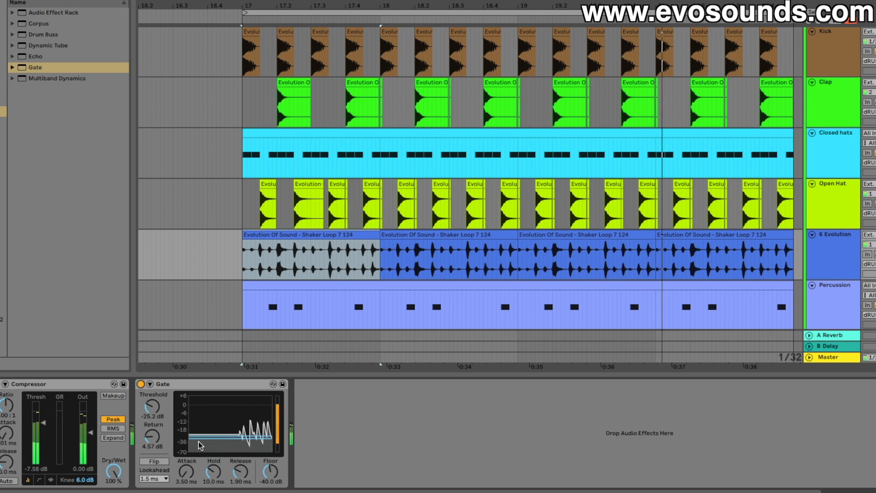
left_click_drag(225, 440, 246, 453)
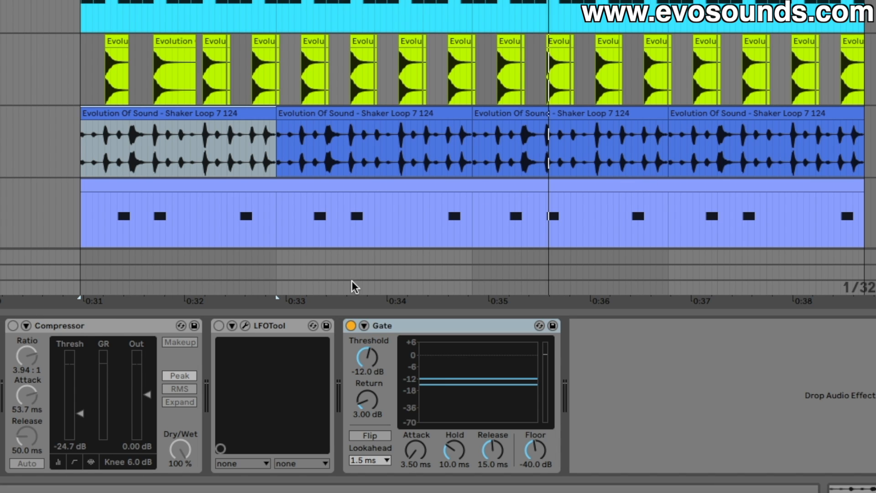
- Set the Clap Gate's threshold to -13.4 dB, attack to 5.97 ms and release to 46.2 ms, comparing with bypass during playback
left_click_drag(446, 379, 446, 382)
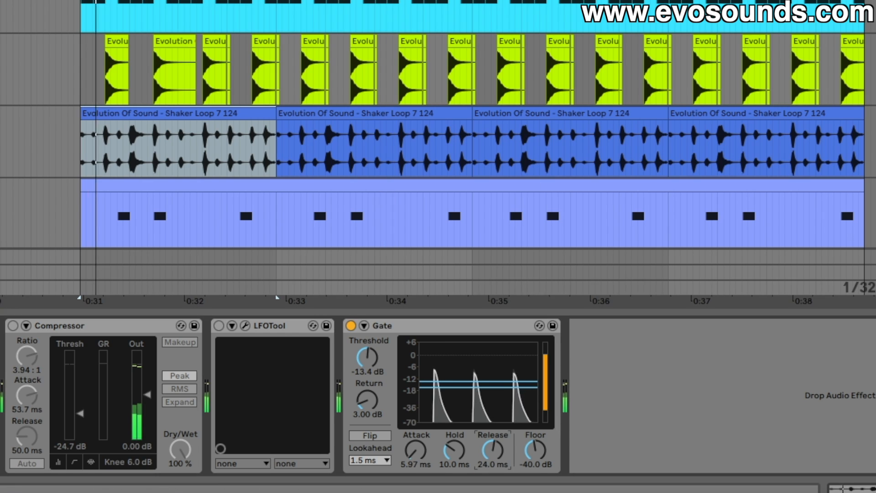
left_click(351, 326)
left_click(351, 326)
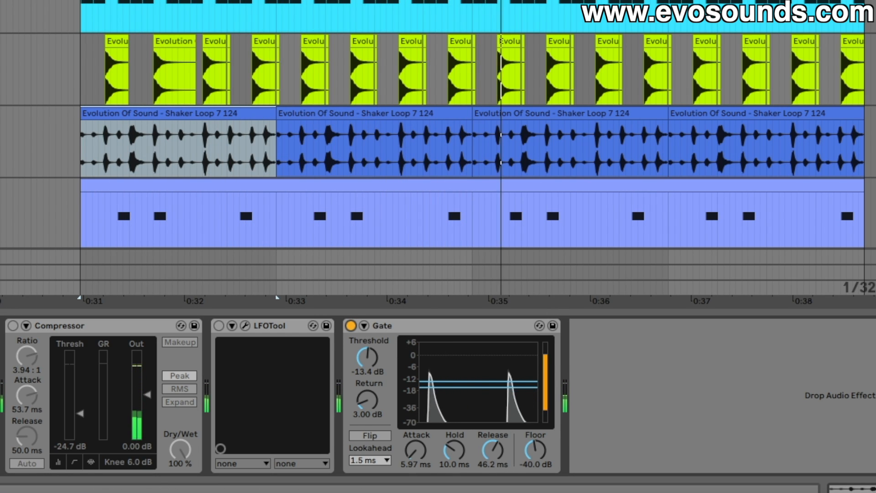
scroll(447, 234, "up", 1)
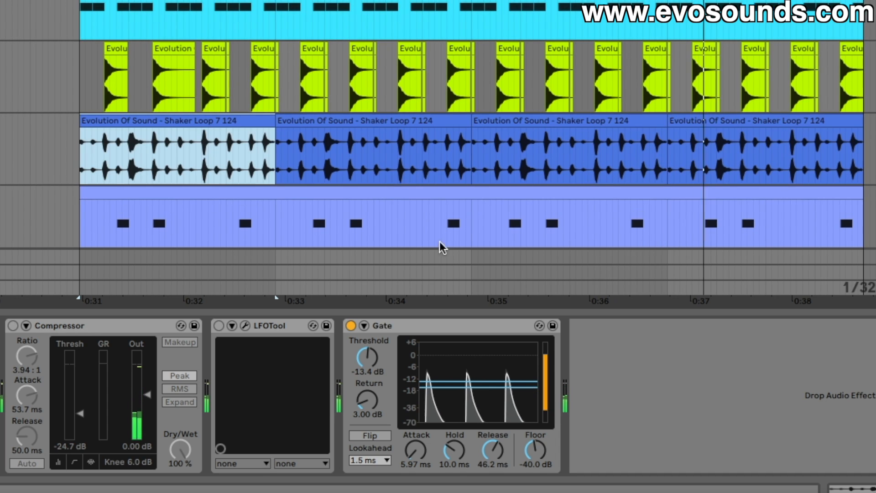
left_click(350, 326)
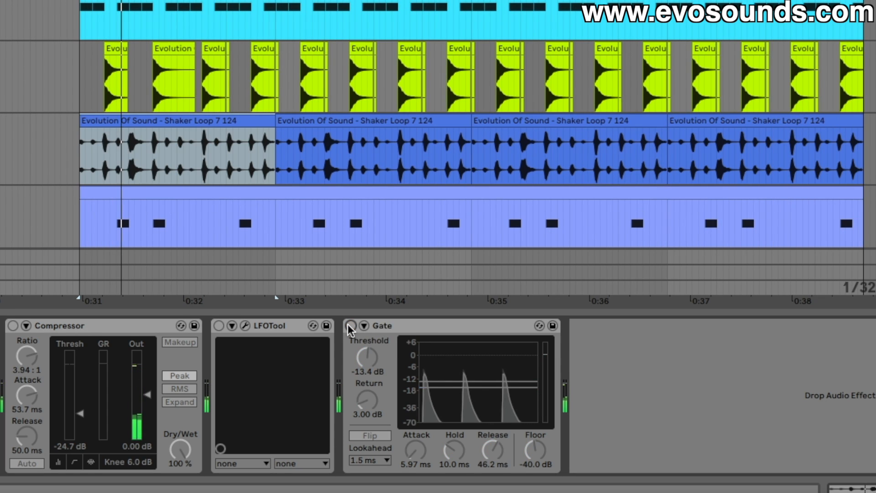
left_click(350, 326)
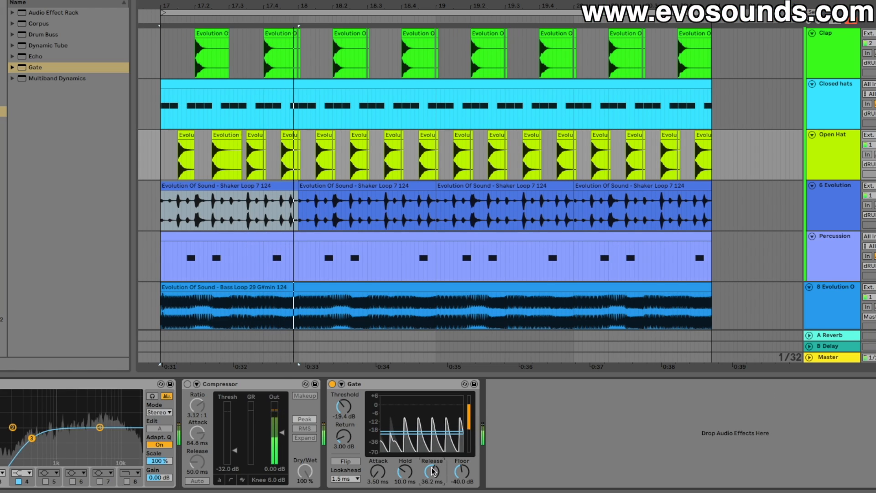
- Set the Open Hat Gate's release to 105 ms during playback
left_click_drag(432, 471, 432, 473)
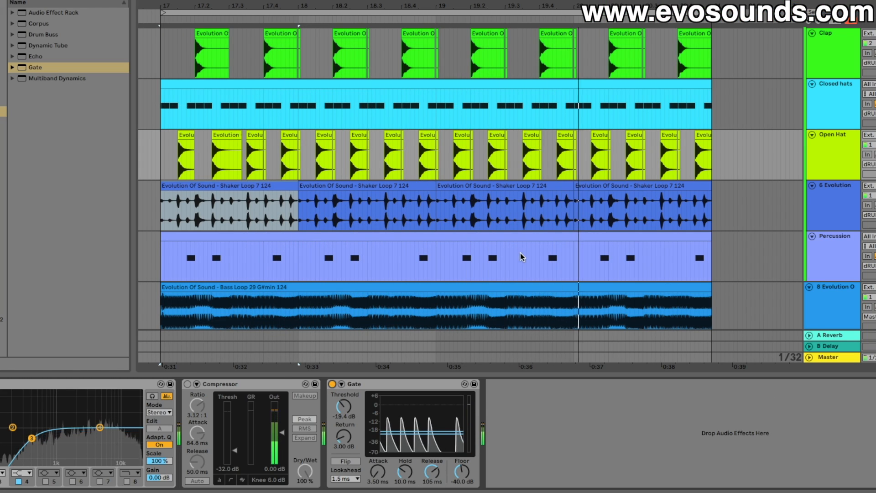
scroll(579, 242, "down", 2)
scroll(730, 215, "up", 6)
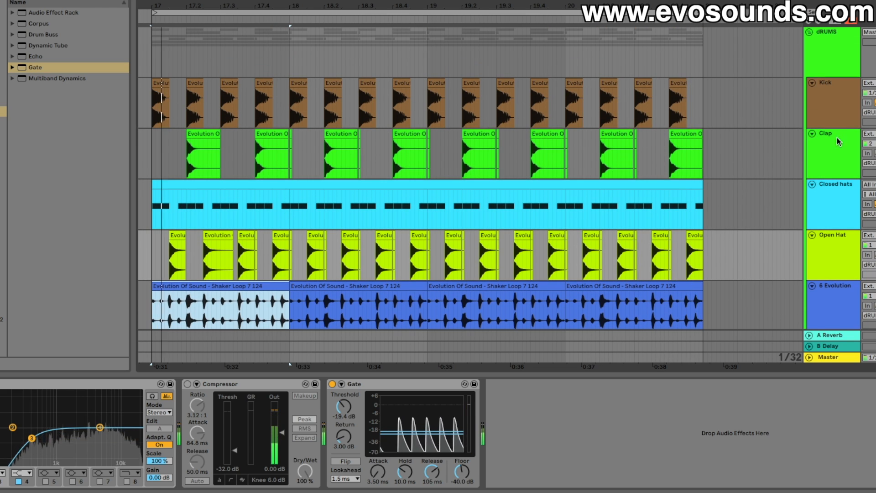
left_click(836, 107)
scroll(788, 245, "down", 3)
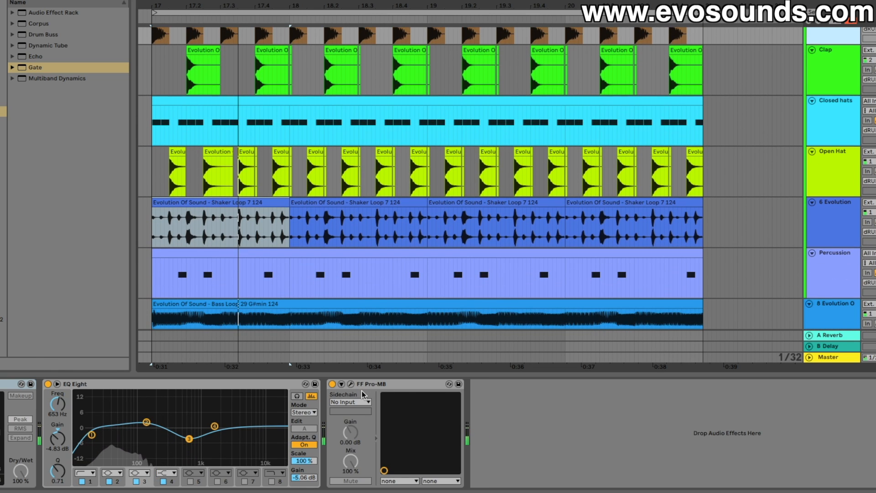
left_click(377, 388)
left_click(832, 235)
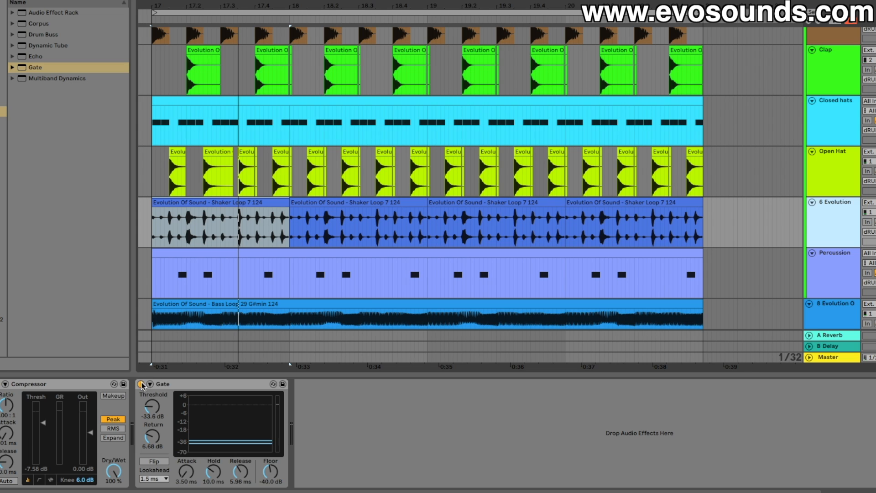
left_click(824, 173)
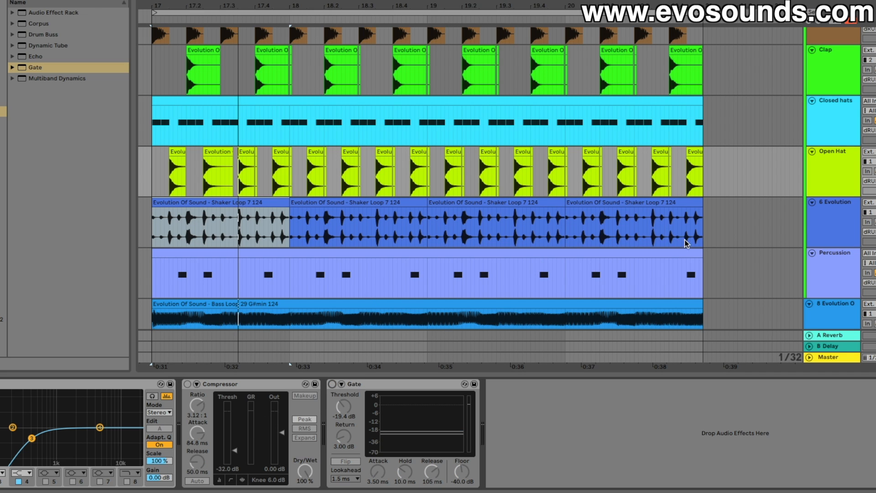
scroll(814, 190, "up", 3)
left_click(813, 189)
left_click(817, 155)
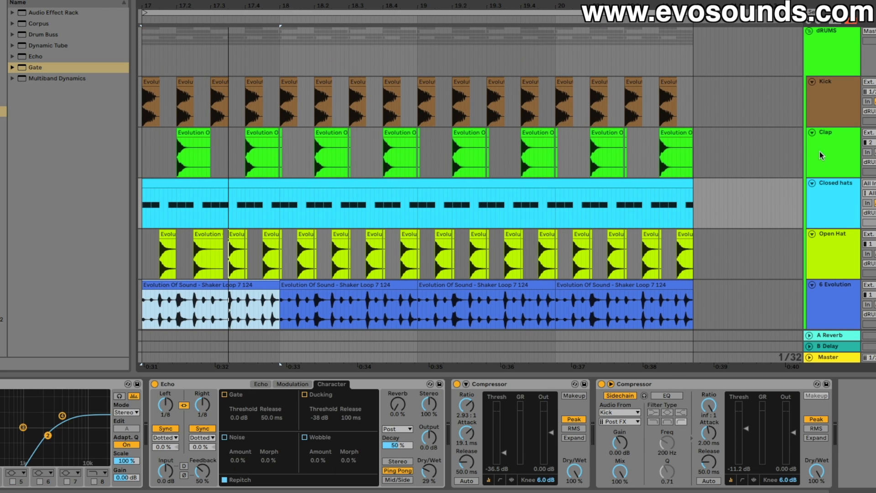
left_click(433, 384)
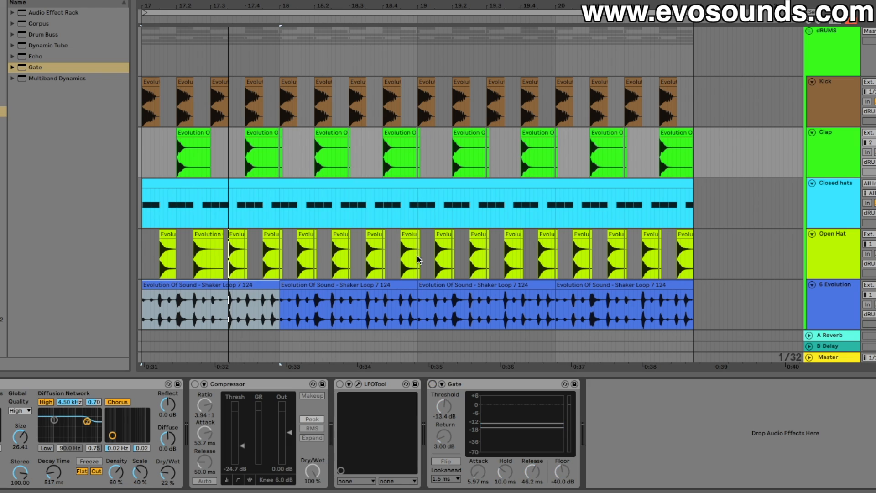
- Add a Gate to the dRUMS group with threshold -33.6 dB and release 30.7 ms, and compare it with bypass
left_click(845, 104)
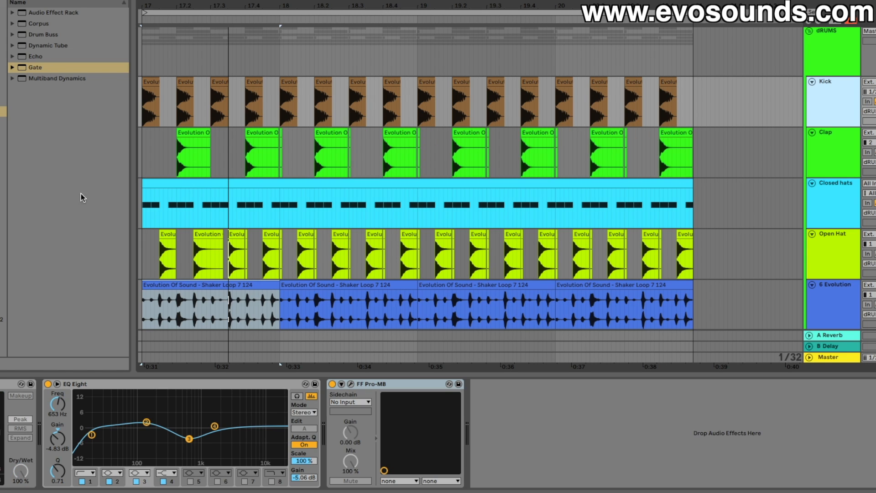
left_click(45, 67)
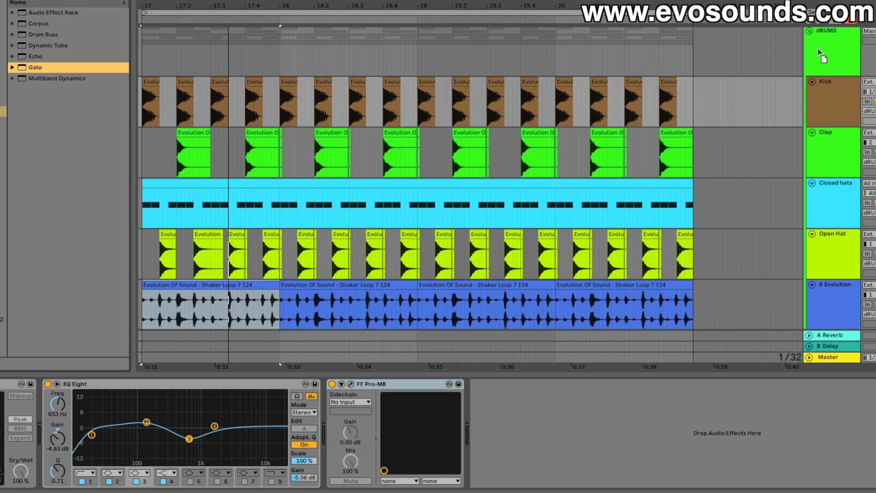
left_click_drag(819, 55, 821, 57)
left_click_drag(225, 421, 226, 445)
left_click_drag(266, 473, 267, 463)
left_click(166, 385)
left_click(166, 385)
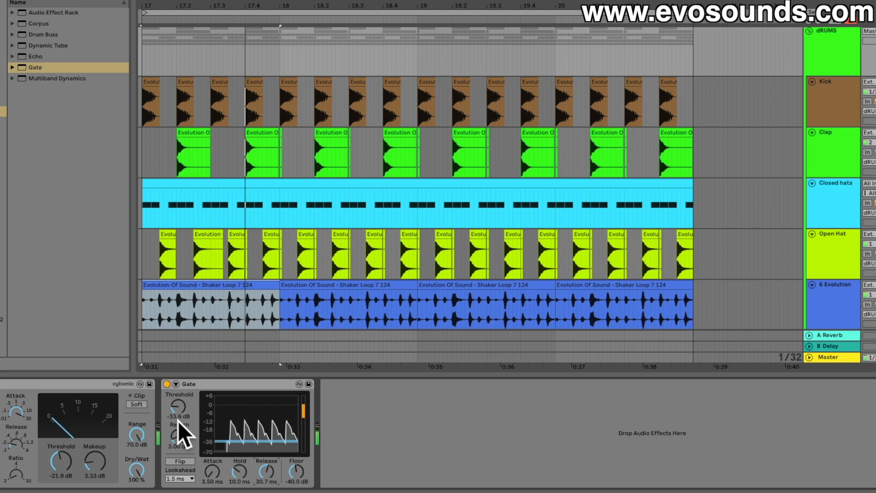
- Set the dRUMS Gate's threshold to -23.4 dB, return to 10.1 dB and release to 145 ms, and compare with bypass
left_click_drag(175, 434, 178, 401)
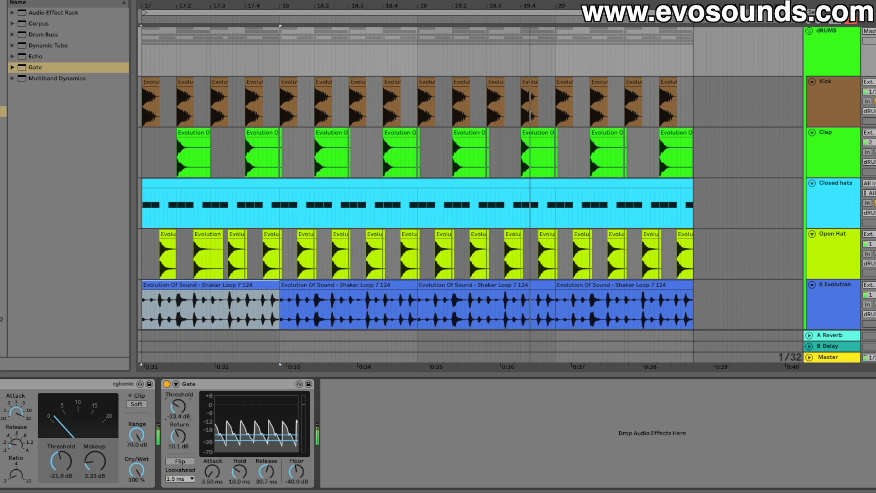
left_click_drag(267, 472, 266, 456)
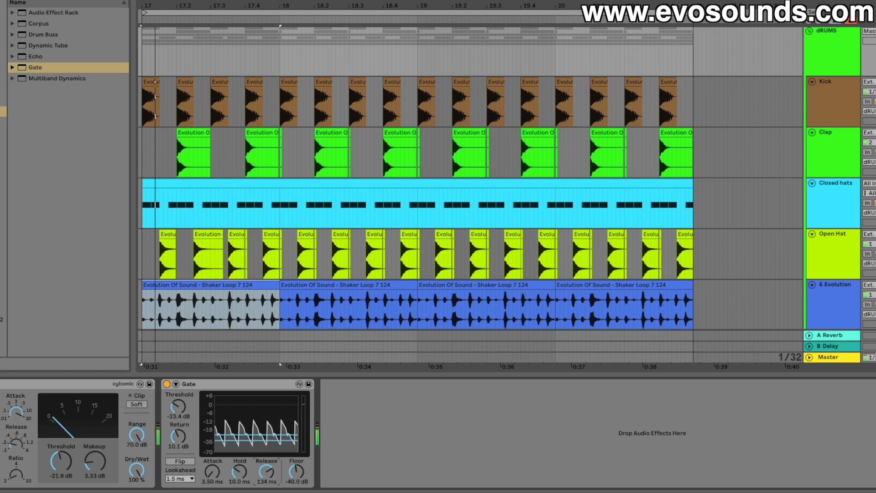
left_click(167, 385)
left_click(167, 384)
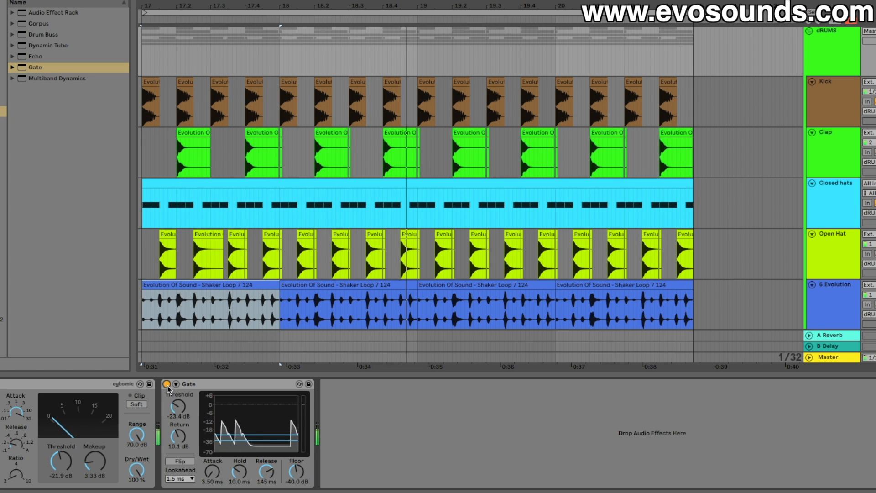
- Set the dRUMS Gate's attack to 15.5 ms, release to 54.5 ms, threshold to -14.6 dB and return to 11.0 dB
scroll(372, 300, "left", 3)
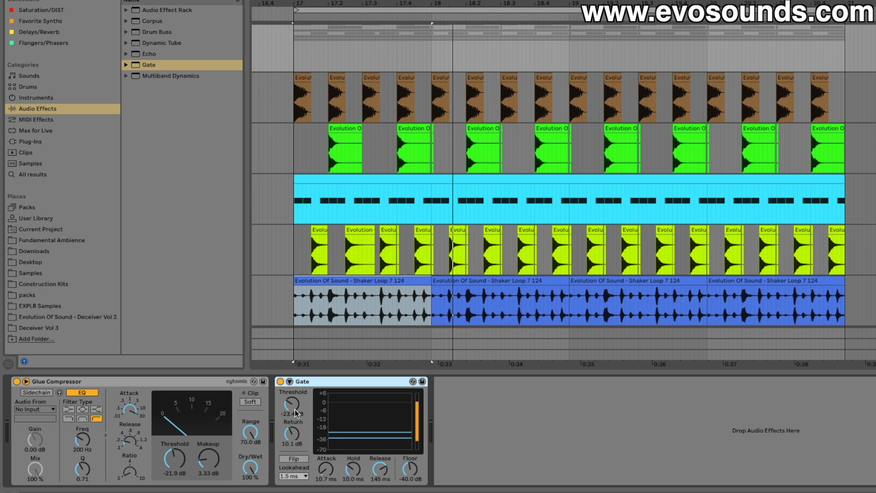
left_click_drag(380, 469, 380, 484)
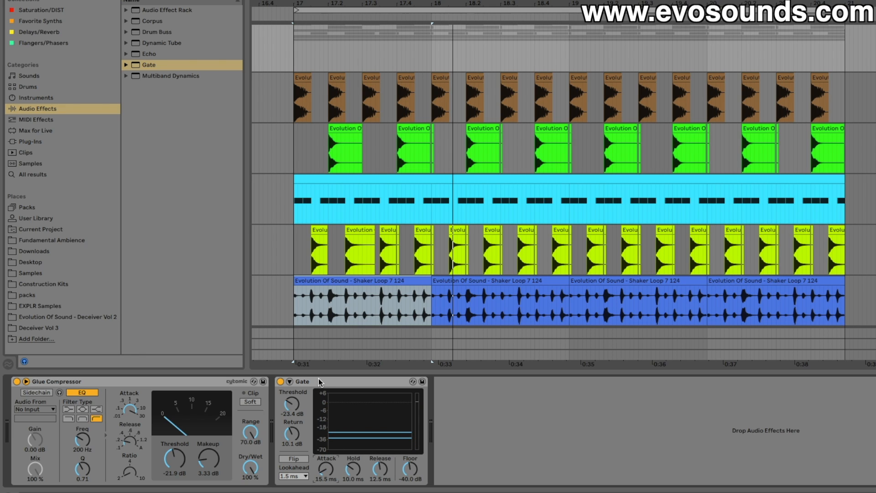
left_click_drag(380, 471, 380, 450)
left_click_drag(292, 404, 292, 398)
left_click_drag(292, 437, 293, 433)
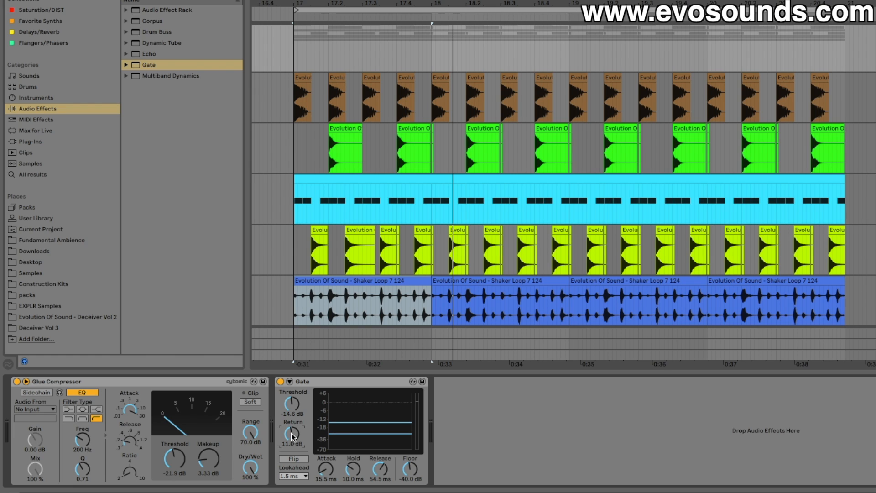
- Consult the Info View and set the dRUMS Gate's threshold to -16.5 dB
left_click(8, 491)
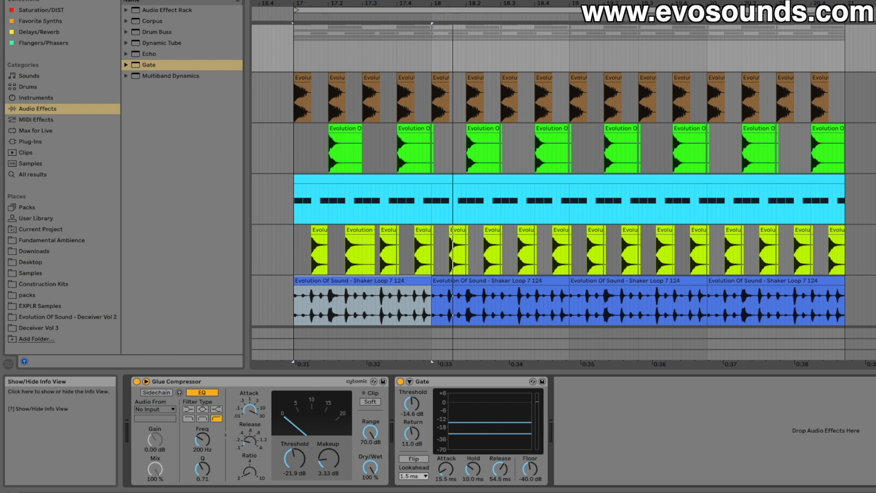
left_click_drag(412, 404, 412, 408)
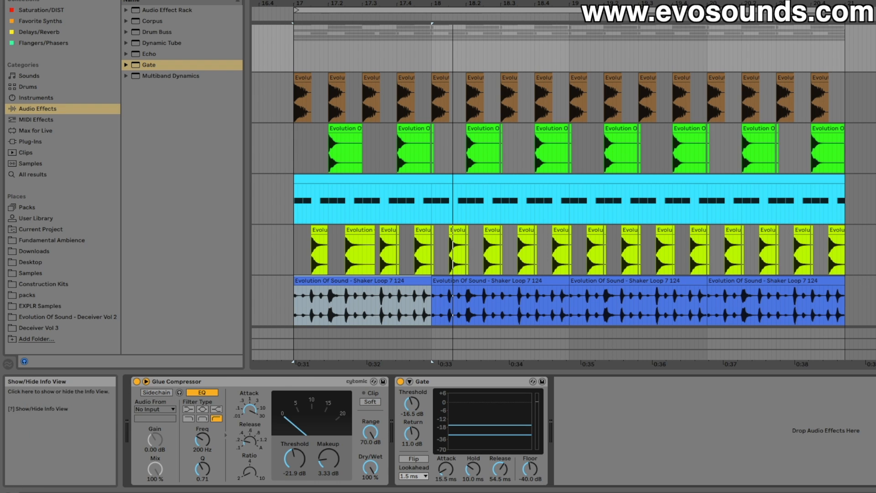
left_click(8, 492)
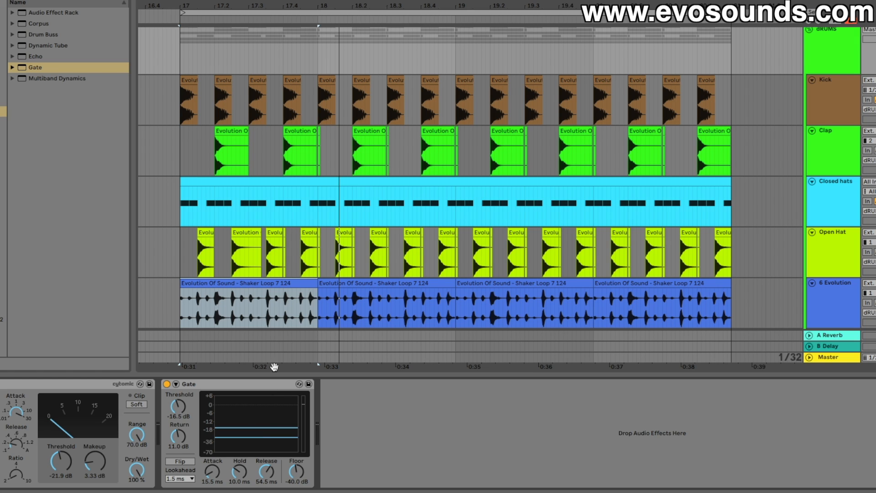
scroll(303, 249, "down", 5)
scroll(304, 249, "up", 5)
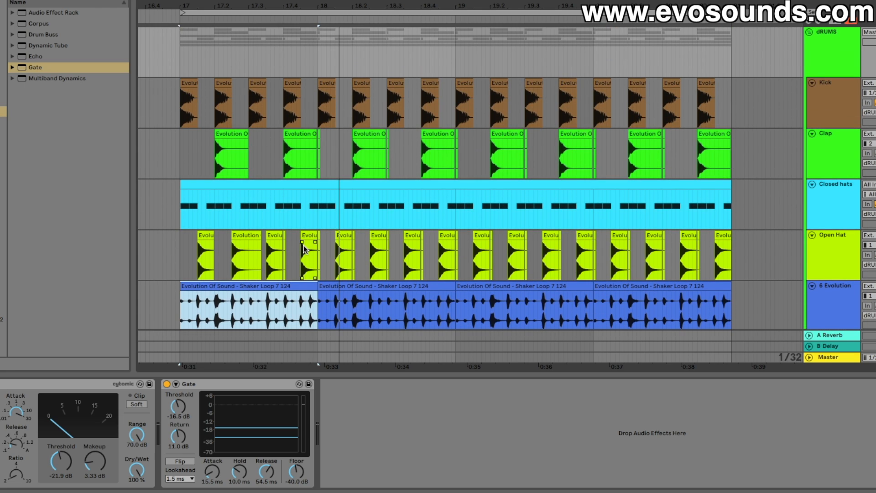
scroll(303, 245, "down", 5)
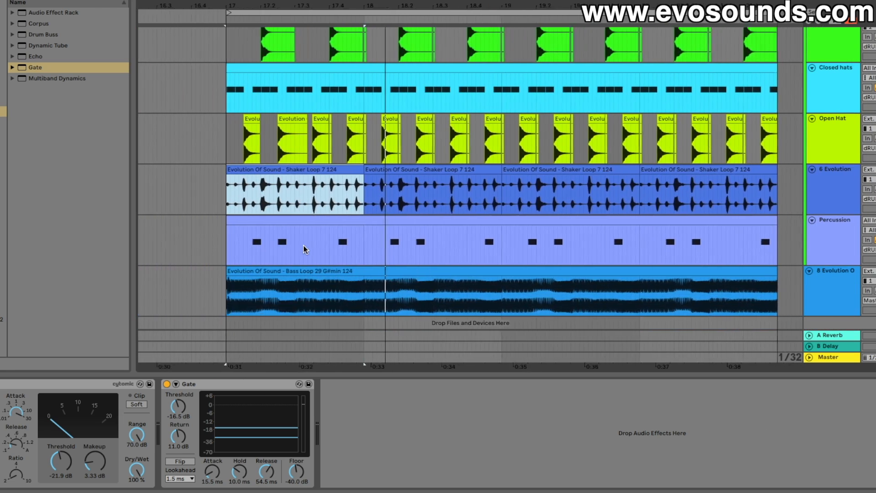
scroll(303, 246, "right", 12)
scroll(303, 246, "up", 5)
scroll(303, 245, "left", 6)
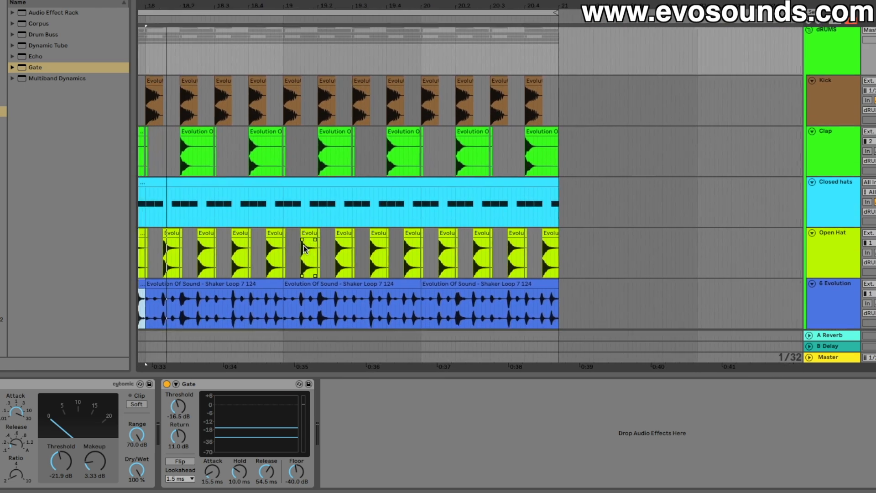